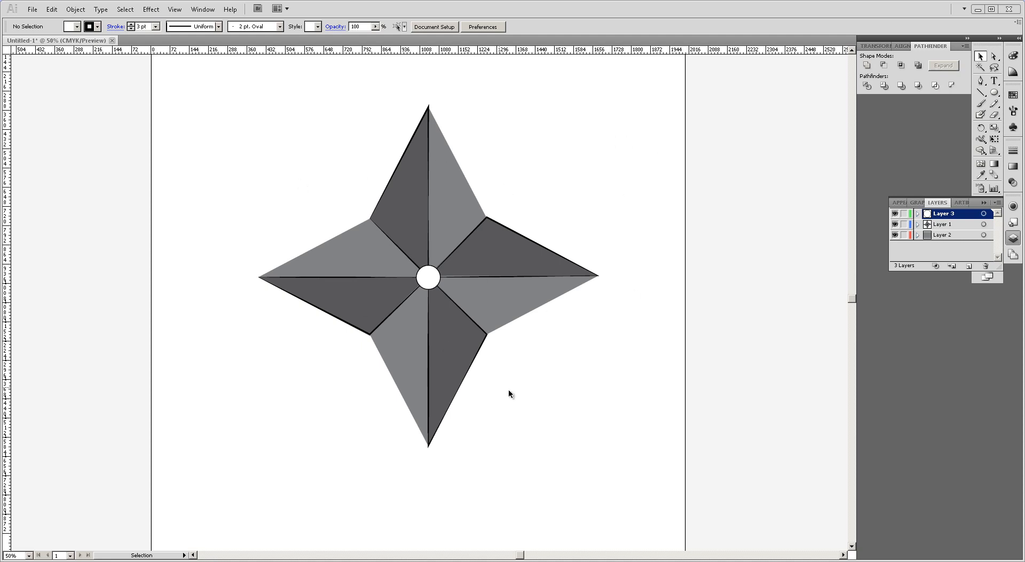
# Create a new 2000 × 2000 px document and place a vertical ruler guide at about X 1010 px
pyautogui.click(33, 9)
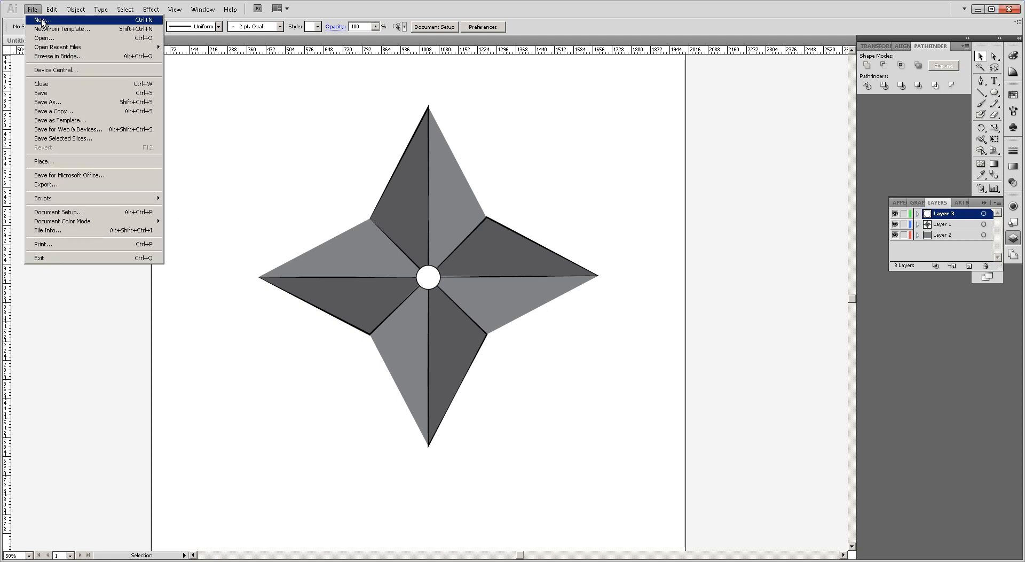
pyautogui.click(42, 22)
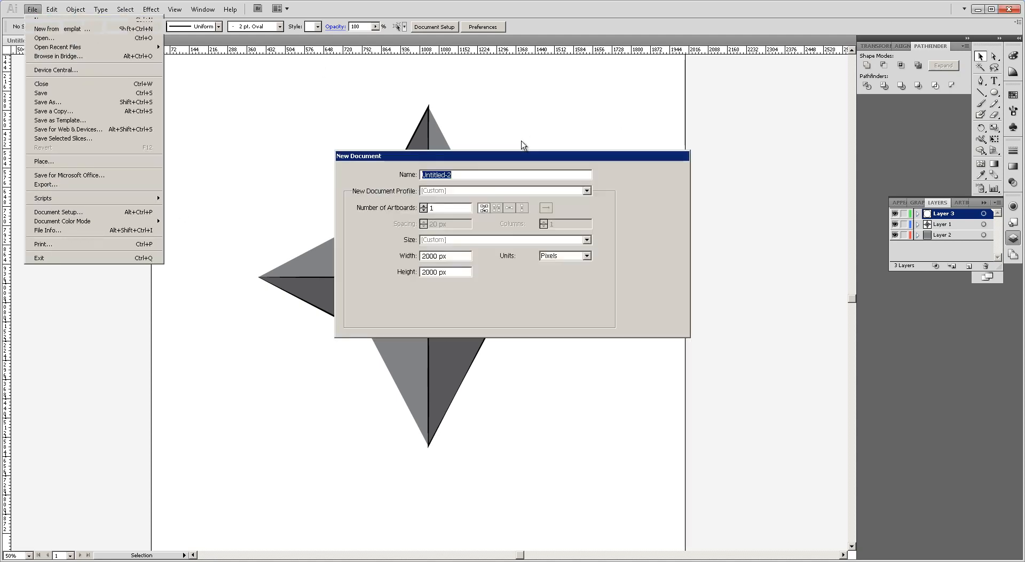
pyautogui.click(652, 175)
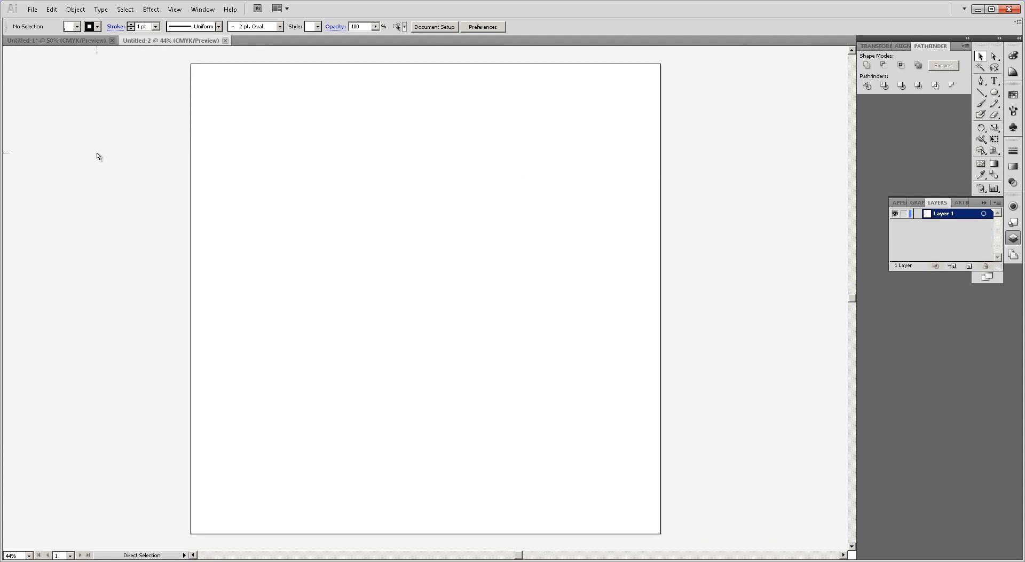
pyautogui.hotkey('ctrl', 'r')
pyautogui.moveTo(8, 151); pyautogui.dragTo(427, 146)
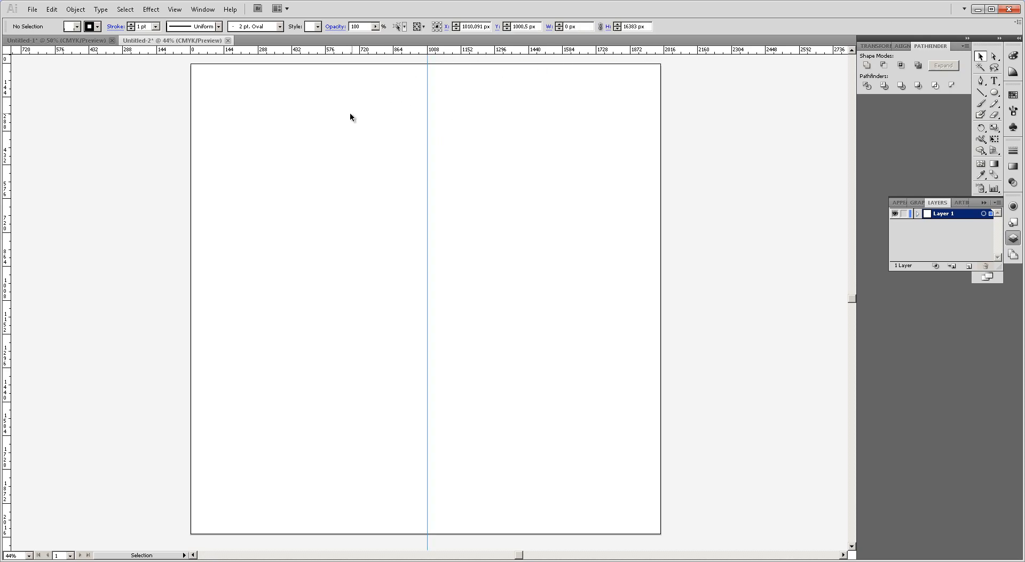
# Draw a closed triangle about 277 × 843 px with the Pen tool, its long side lying on the guide and its third corner to the left
pyautogui.press('p')
pyautogui.click(428, 110)
pyautogui.click(362, 258)
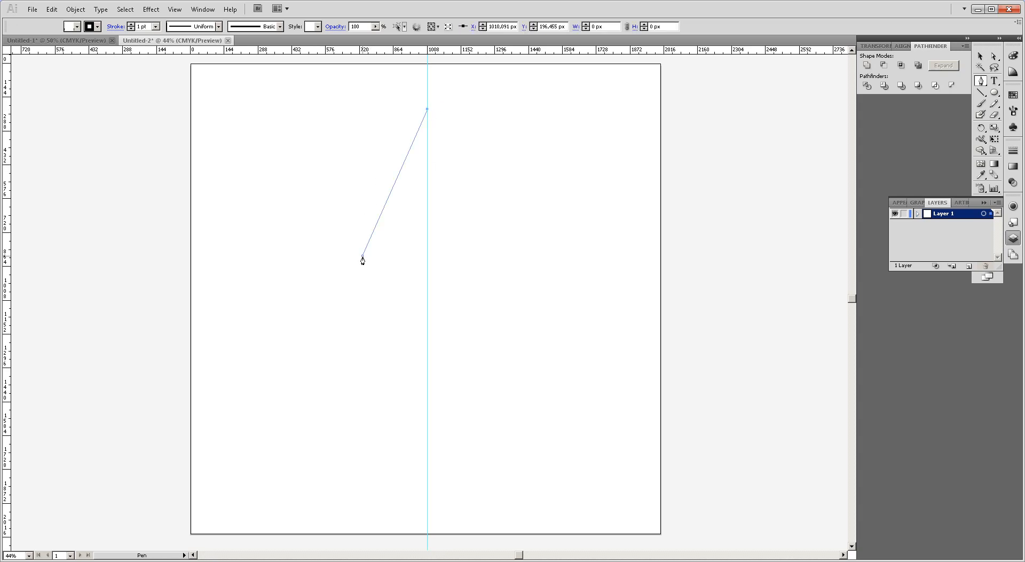
pyautogui.click(428, 308)
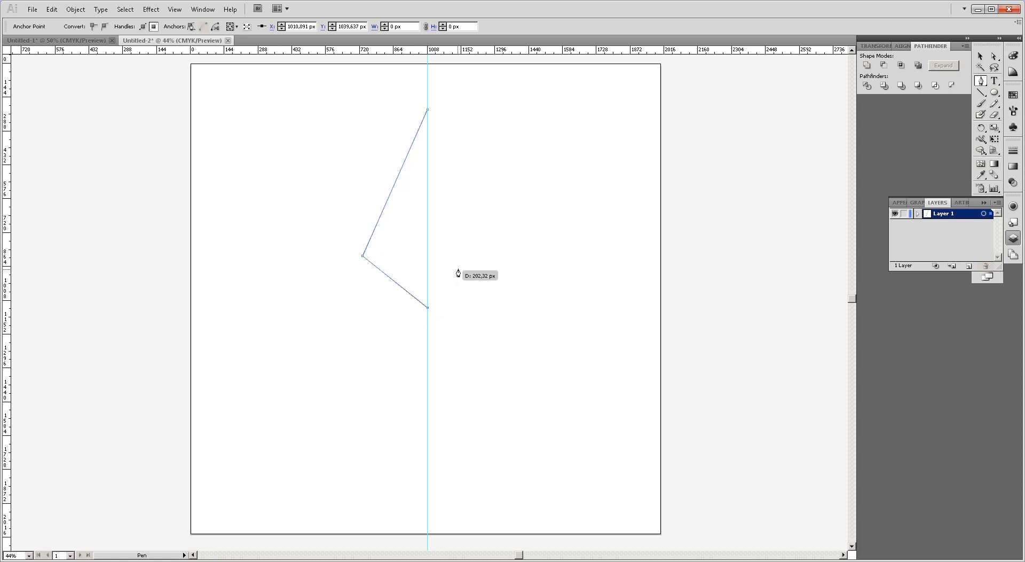
pyautogui.click(427, 110)
pyautogui.press('v')
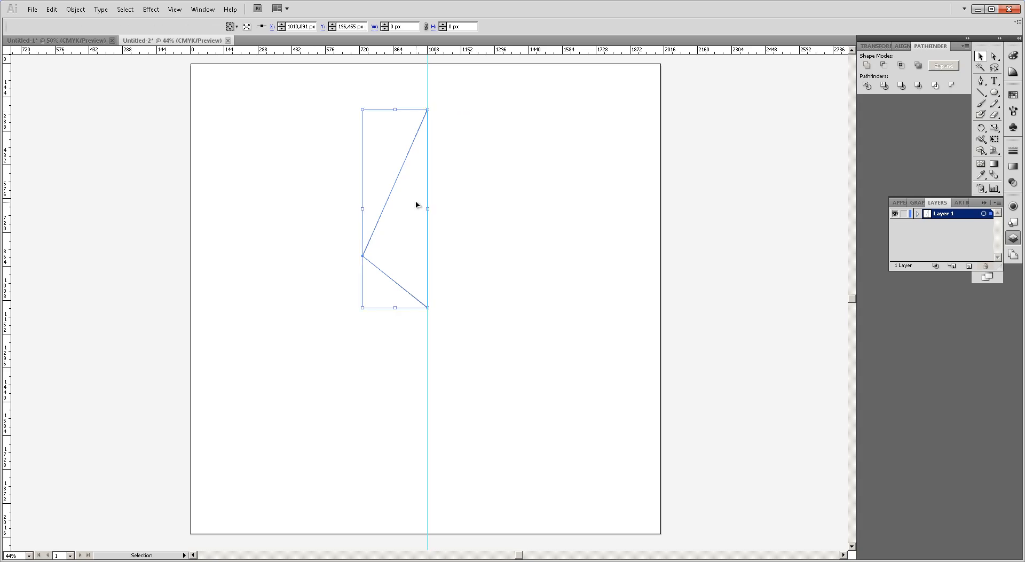
# Fill the triangle with dark grey and set its stroke to none
pyautogui.click(77, 27)
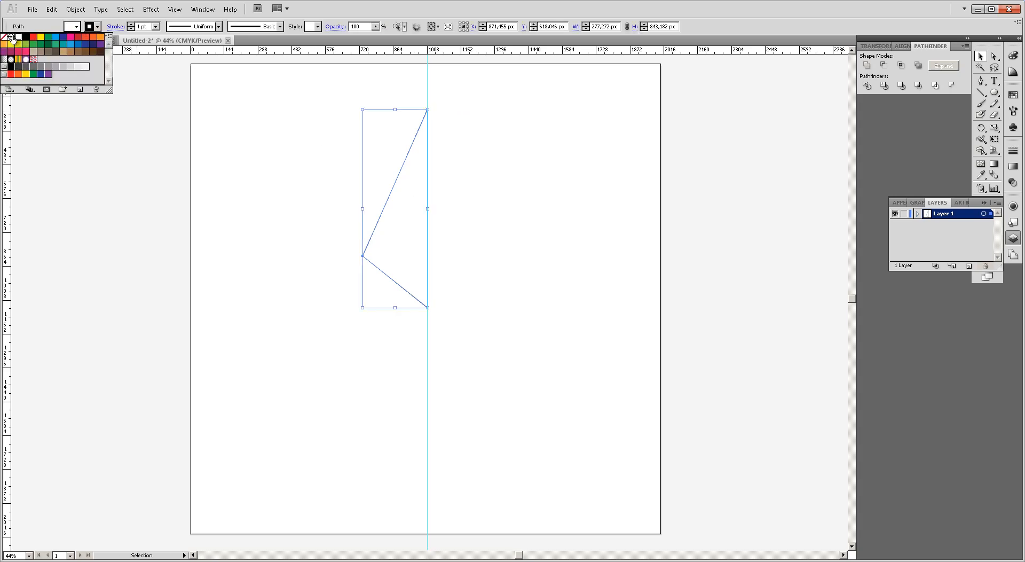
pyautogui.click(25, 38)
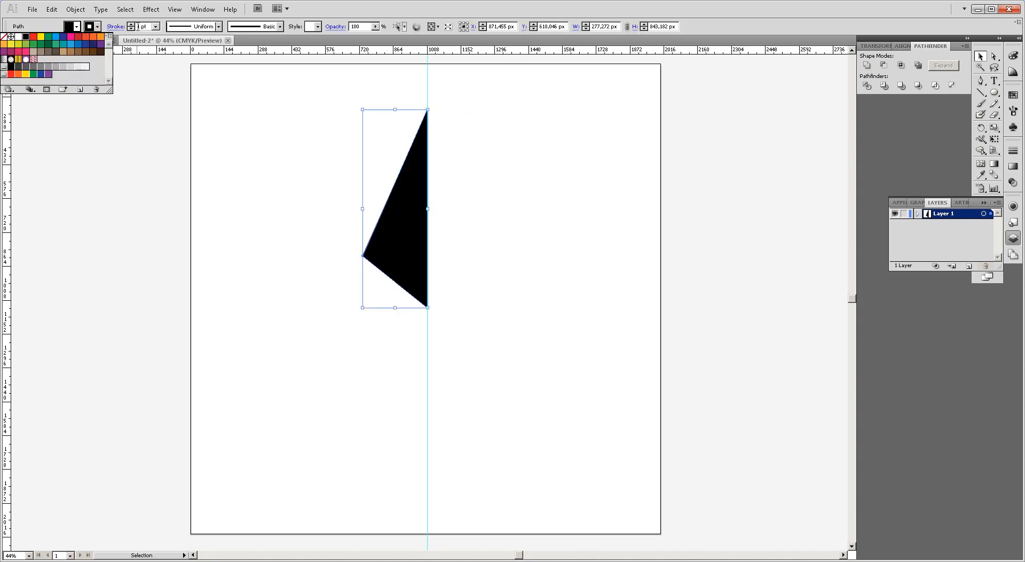
pyautogui.click(25, 67)
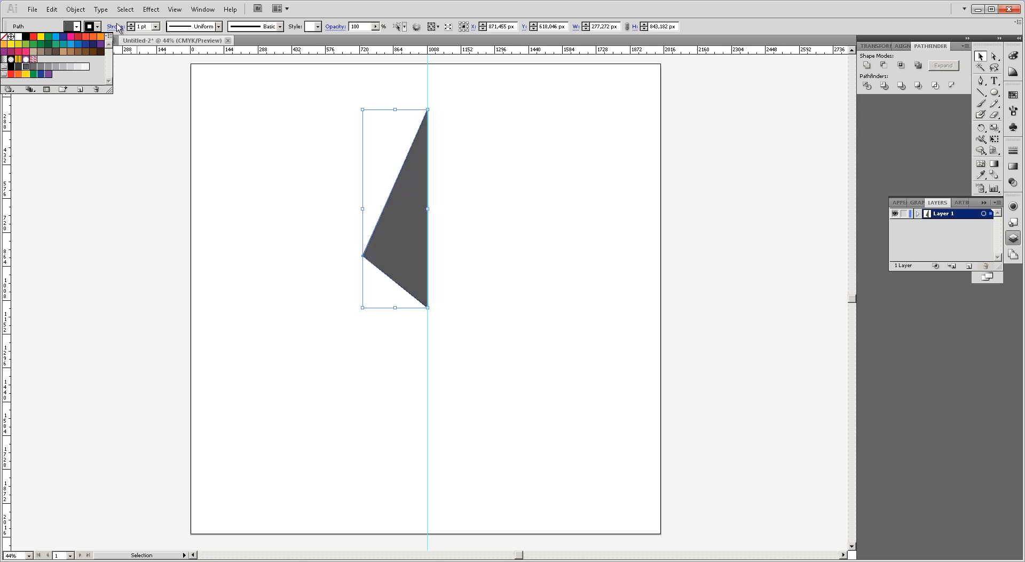
pyautogui.click(96, 26)
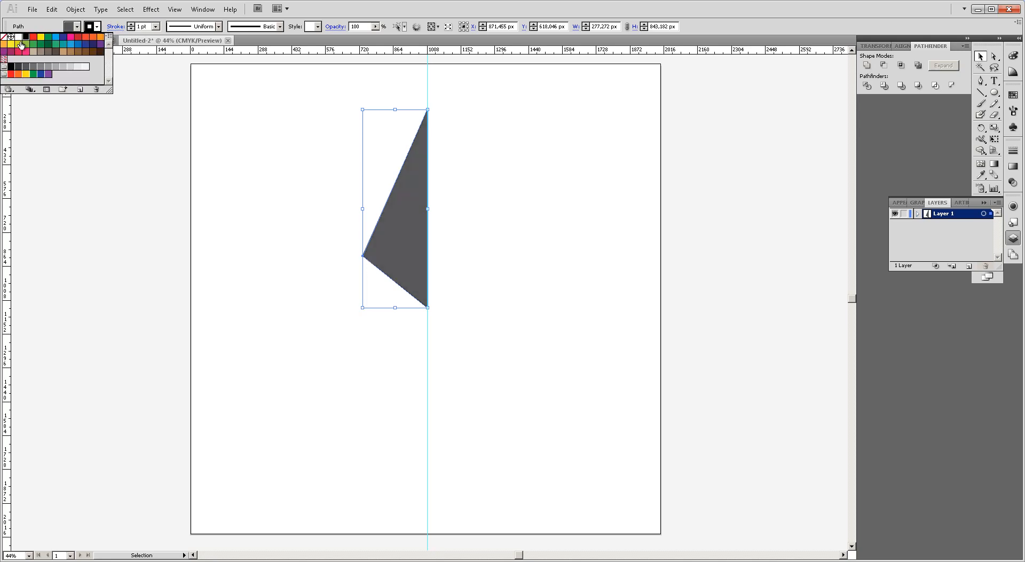
pyautogui.click(4, 36)
pyautogui.click(262, 134)
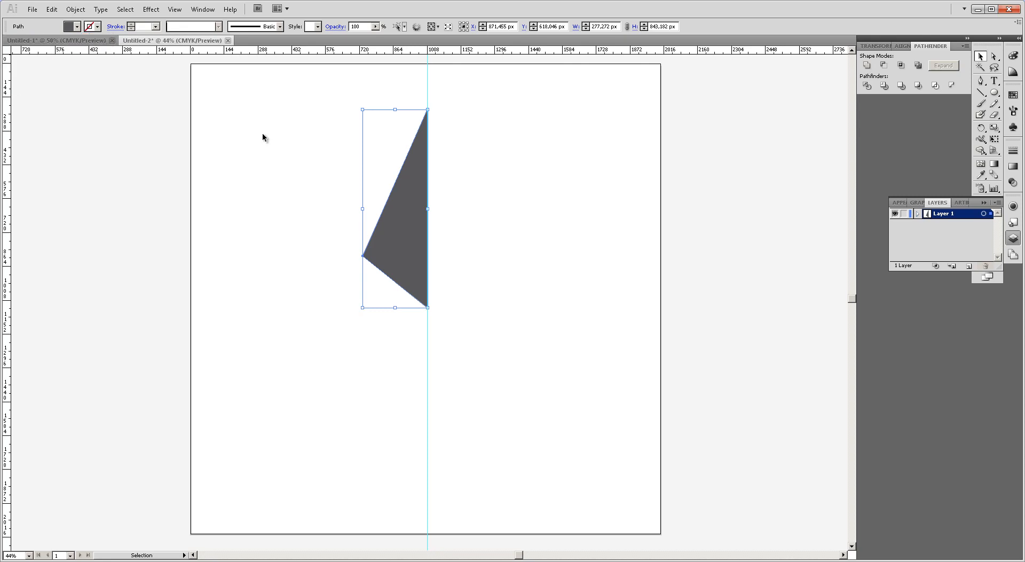
# Duplicate the triangle, reflect the copy across the vertical axis and align it against the guide to form a kite
pyautogui.press('a')
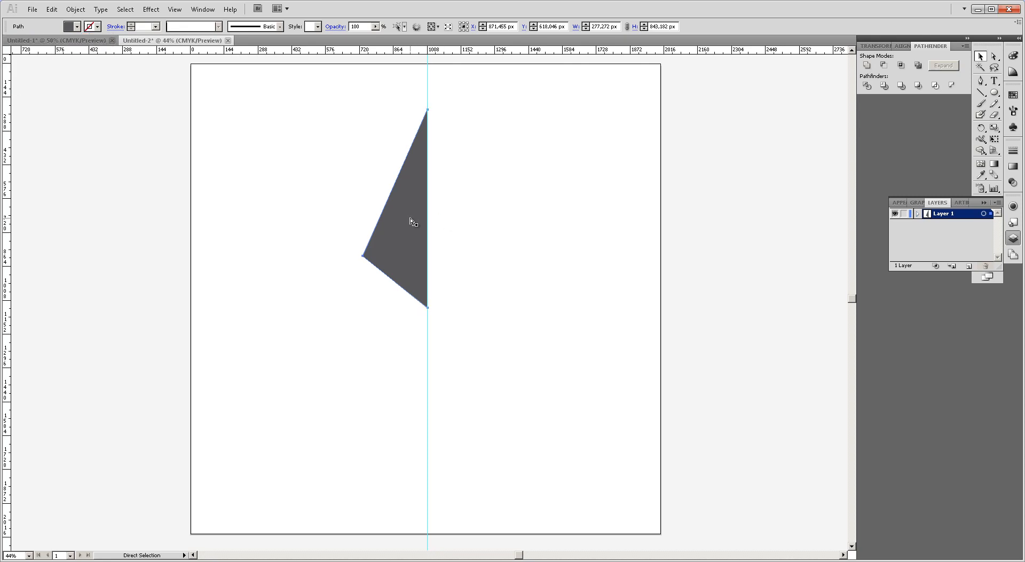
pyautogui.hotkey('ctrl', 'v')
pyautogui.click(77, 9)
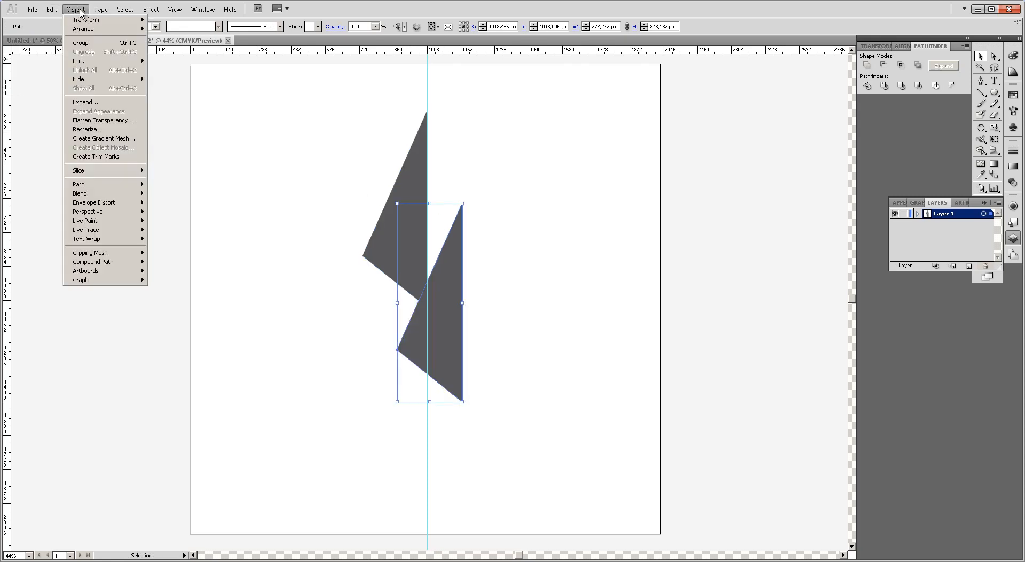
pyautogui.moveTo(85, 20)
pyautogui.click(208, 54)
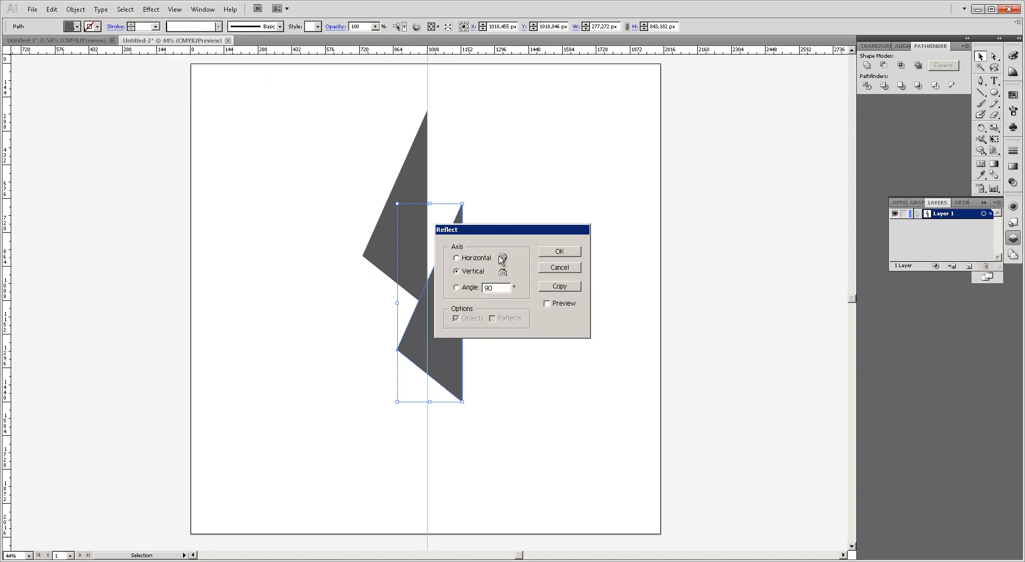
pyautogui.click(558, 252)
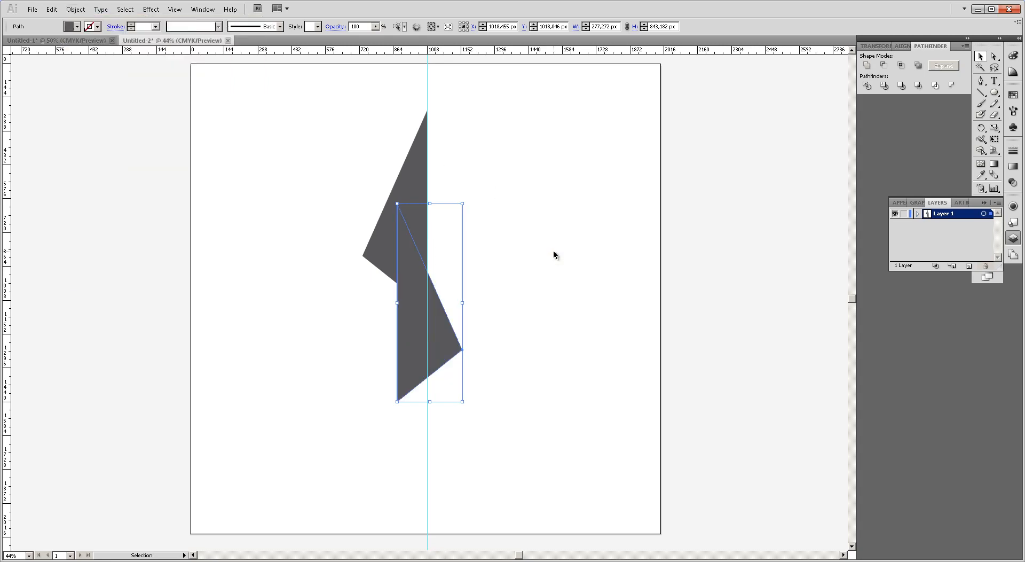
pyautogui.moveTo(443, 327); pyautogui.dragTo(494, 246)
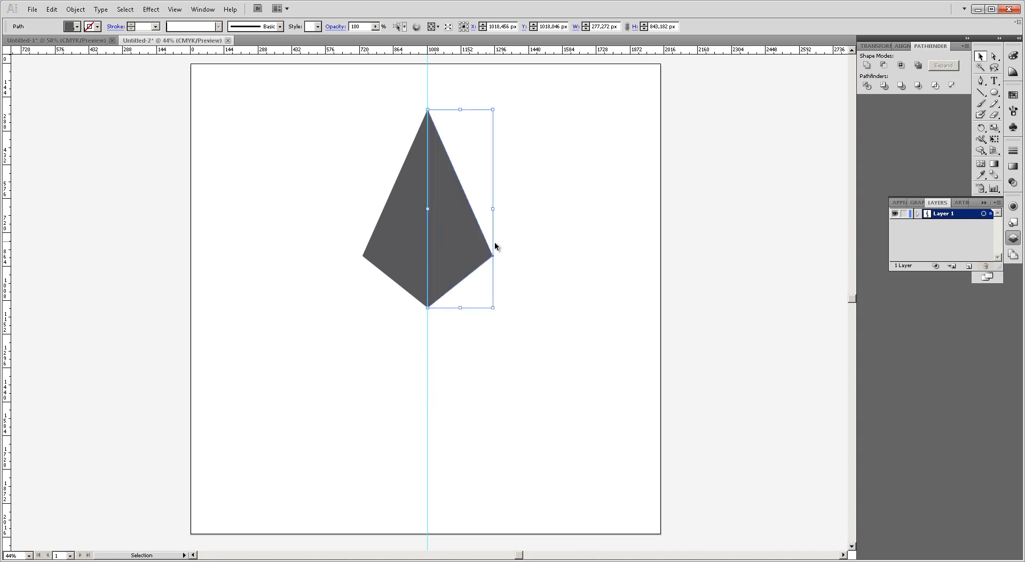
# Delete the vertical guide
pyautogui.click(577, 314)
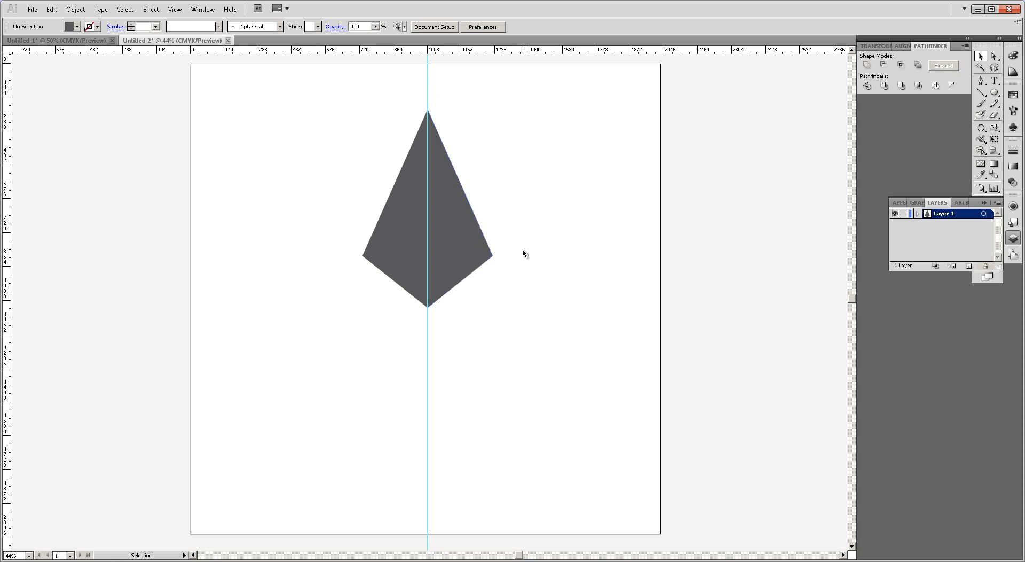
pyautogui.click(427, 87)
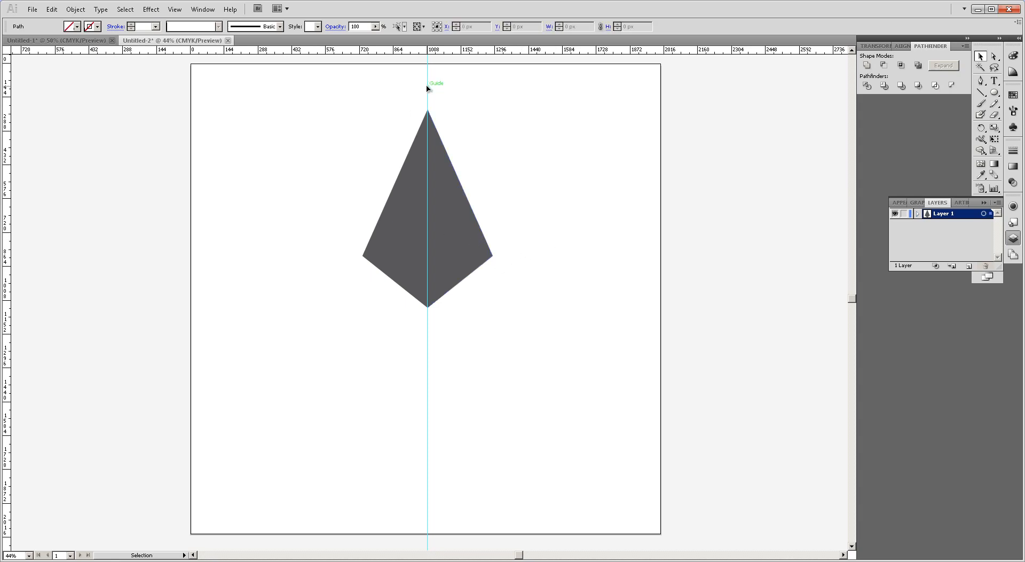
pyautogui.press('Delete')
# Duplicate both kite halves, reflect the copy across the horizontal axis and place it point to point below the original
pyautogui.hotkey('ctrl', 'a')
pyautogui.press('a')
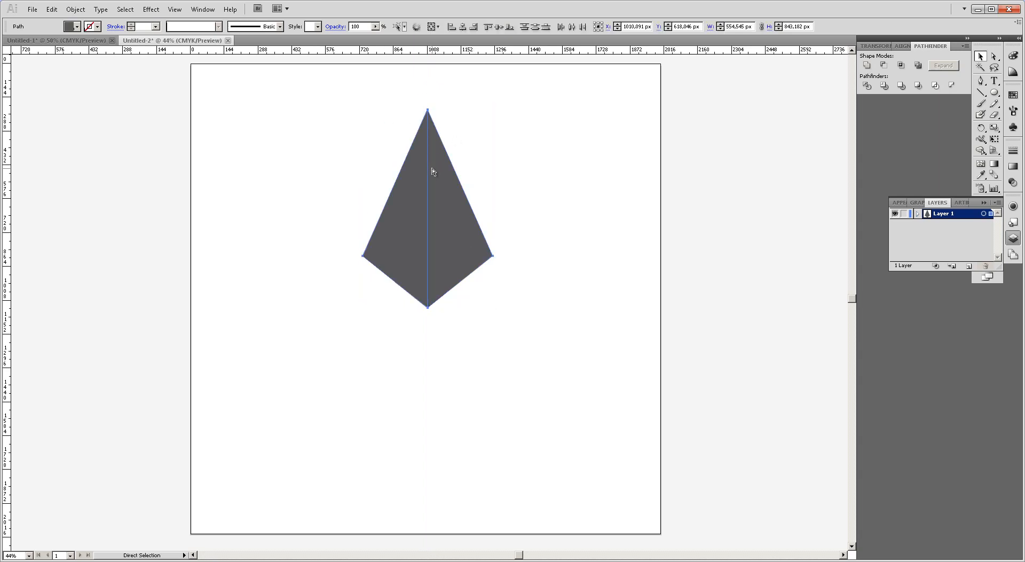
pyautogui.hotkey('ctrl', 'c')
pyautogui.hotkey('ctrl', 'v')
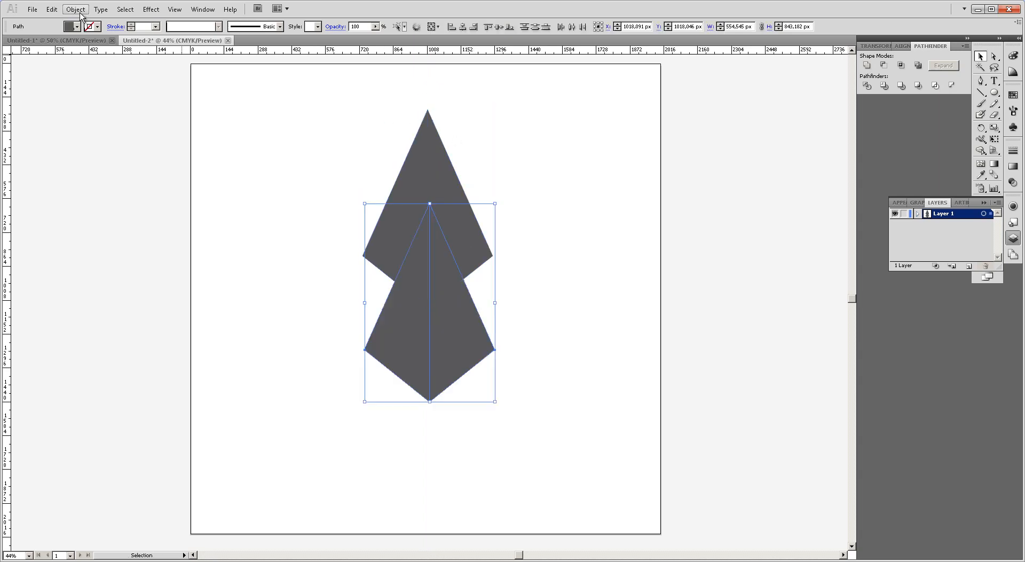
pyautogui.click(80, 11)
pyautogui.moveTo(123, 20)
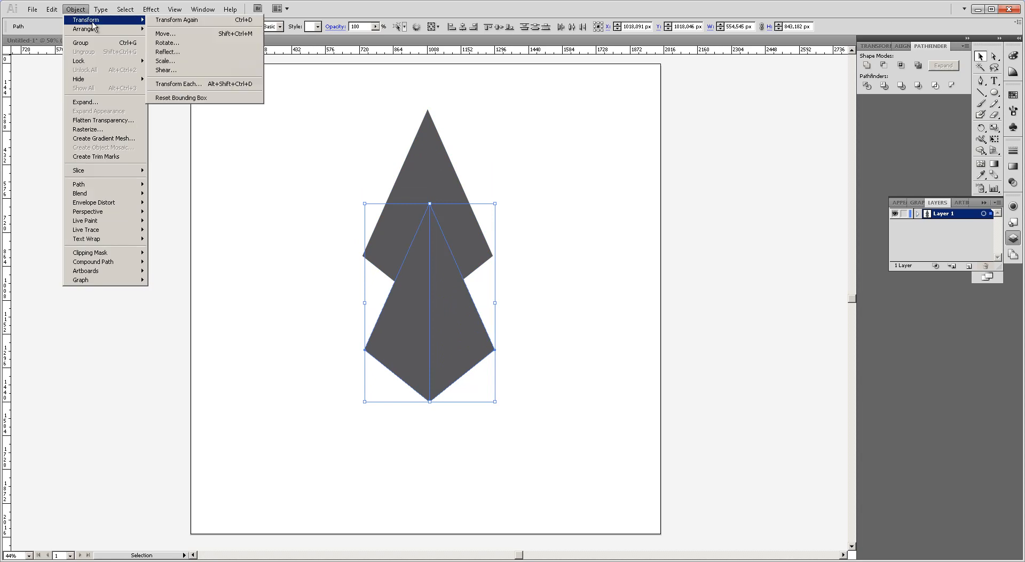
pyautogui.click(213, 52)
pyautogui.click(472, 258)
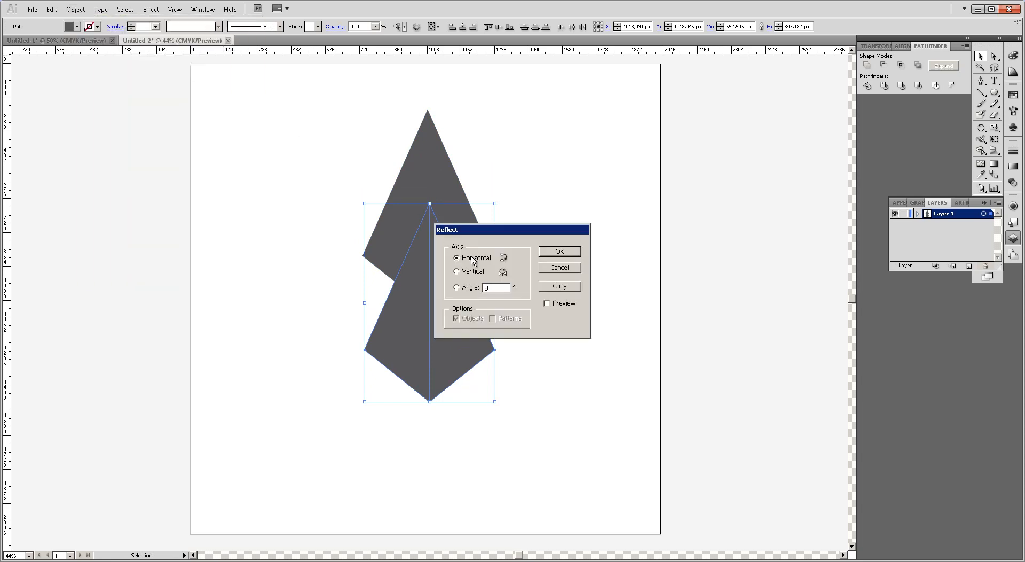
pyautogui.click(540, 250)
pyautogui.moveTo(463, 274); pyautogui.dragTo(454, 367)
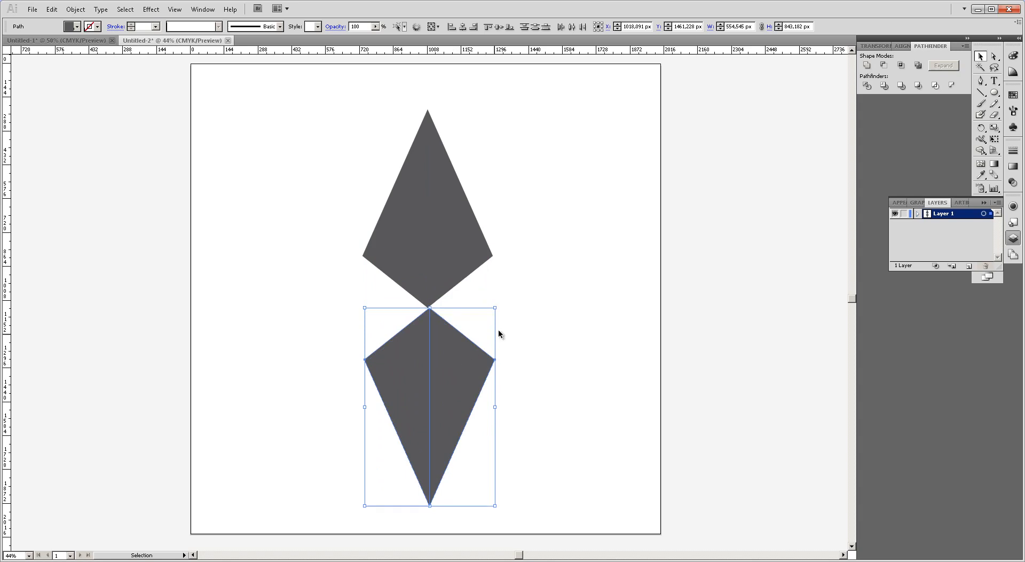
# Nudge the lower kite left until its tip lines up exactly with the upper kite's bottom point
pyautogui.hotkey('ctrl', 'space')
pyautogui.moveTo(366, 283); pyautogui.dragTo(481, 352)
pyautogui.moveTo(316, 290); pyautogui.dragTo(575, 351)
pyautogui.press('Left')
pyautogui.press('Left')
pyautogui.press('Left')
pyautogui.press('Left')
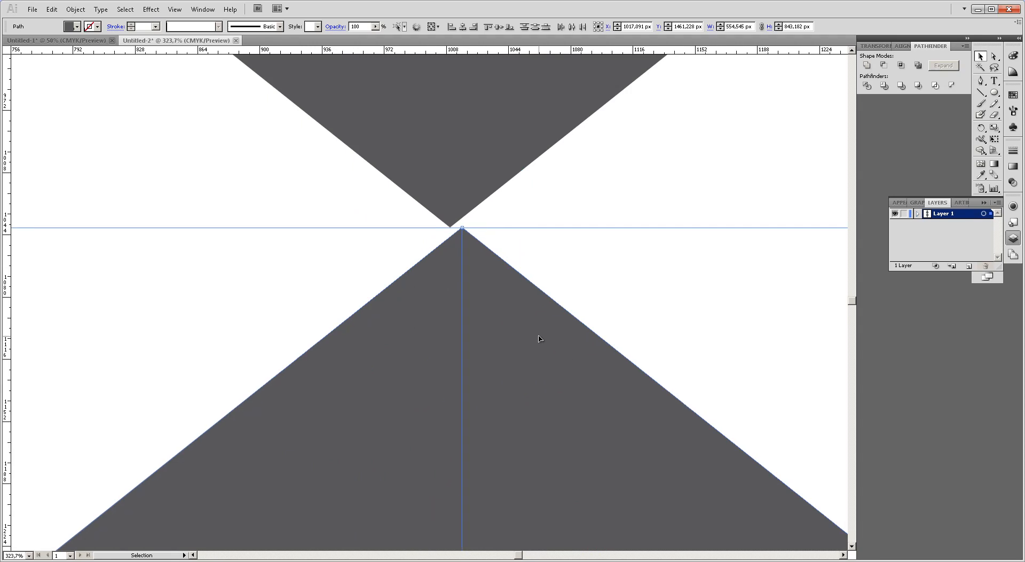
pyautogui.press('Left')
pyautogui.press('Left')
pyautogui.press('Left')
pyautogui.press('Left')
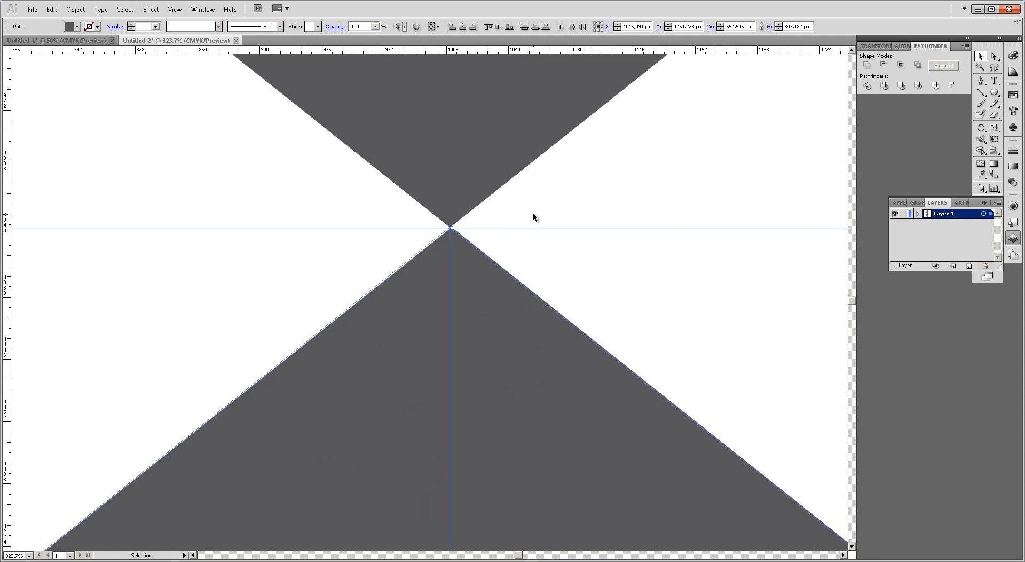
pyautogui.click(532, 214)
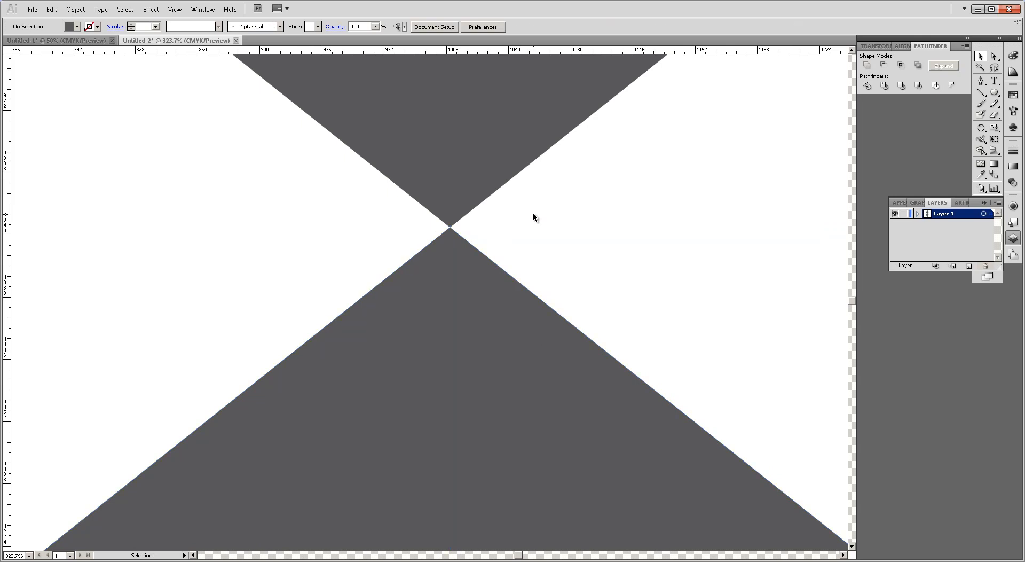
# Select the halves of both kites and merge them with the Pathfinder Unite operation
pyautogui.moveTo(335, 172); pyautogui.dragTo(546, 303)
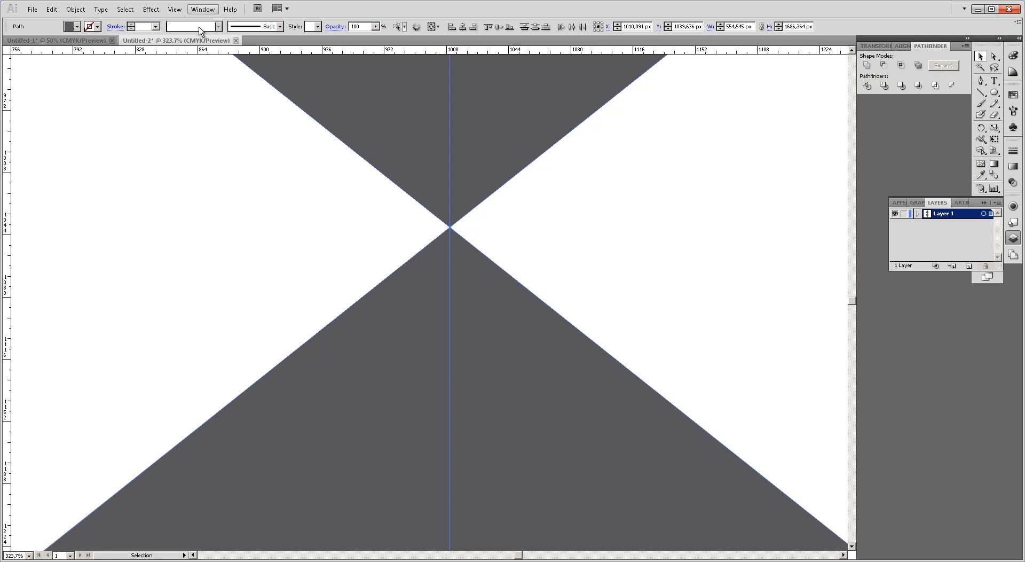
pyautogui.click(214, 13)
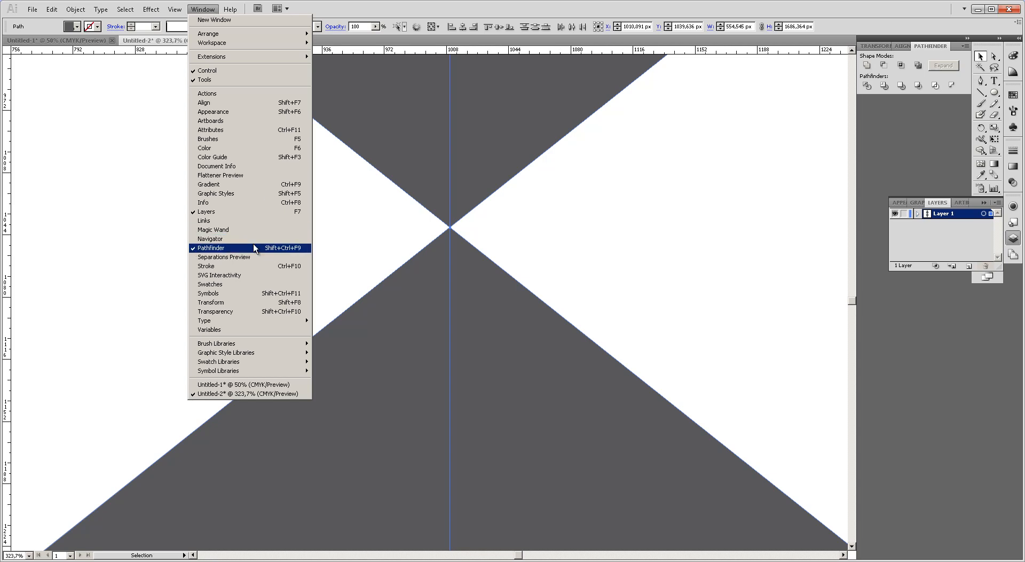
pyautogui.click(63, 229)
pyautogui.moveTo(251, 182); pyautogui.dragTo(623, 331)
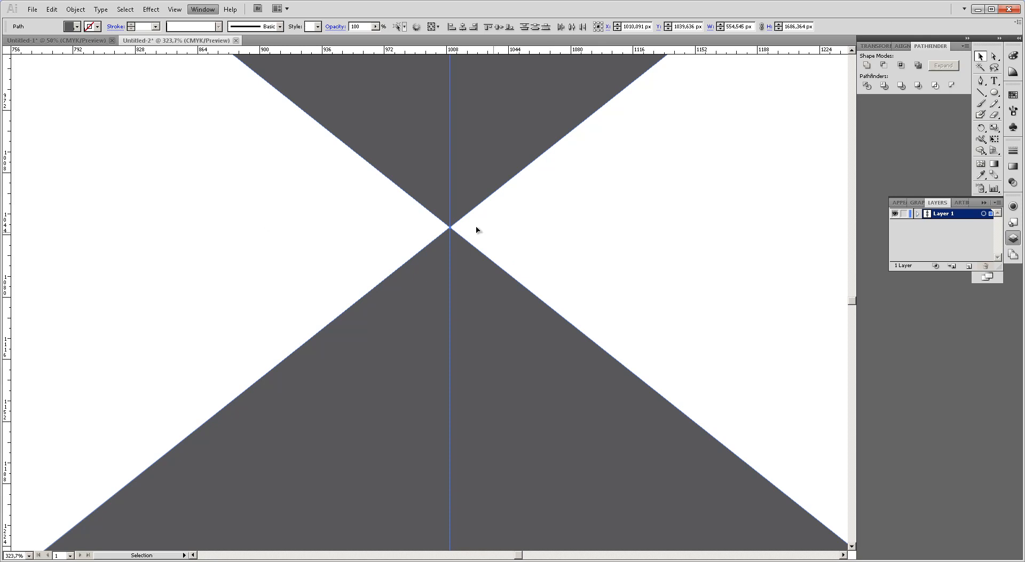
pyautogui.click(866, 66)
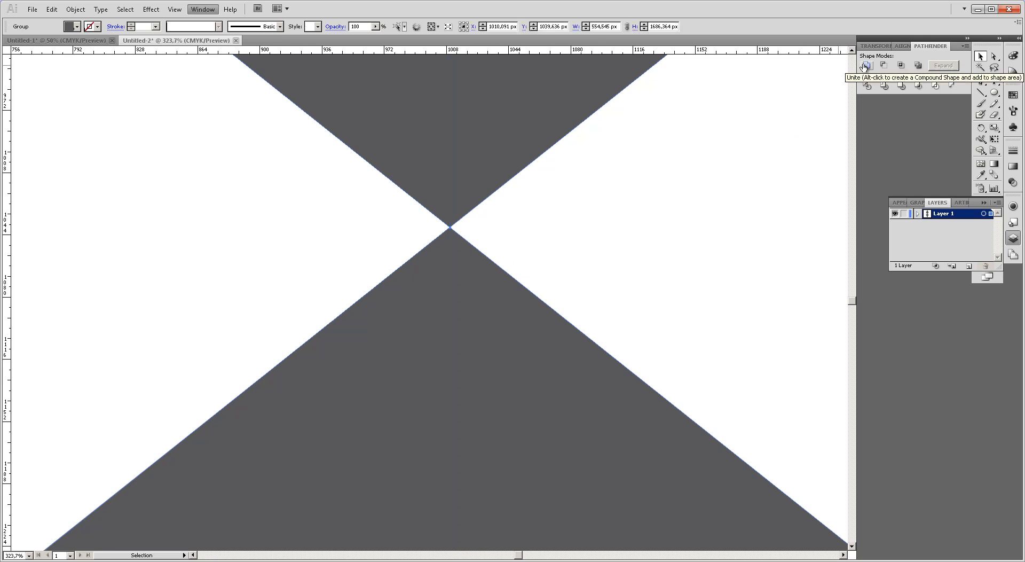
# Duplicate the united double-kite shape
pyautogui.press('ctrl')
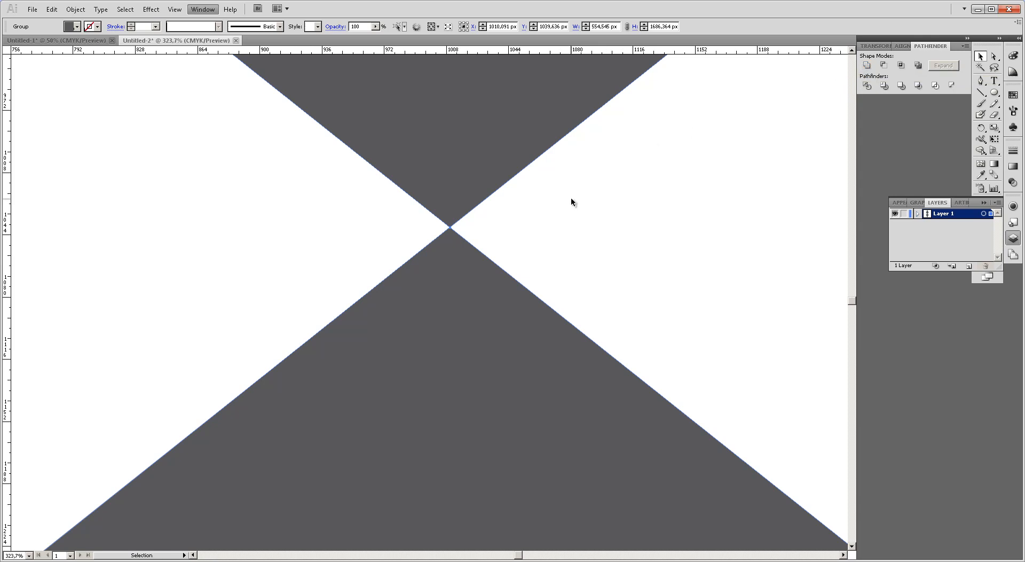
pyautogui.hotkey('alt', 'v')
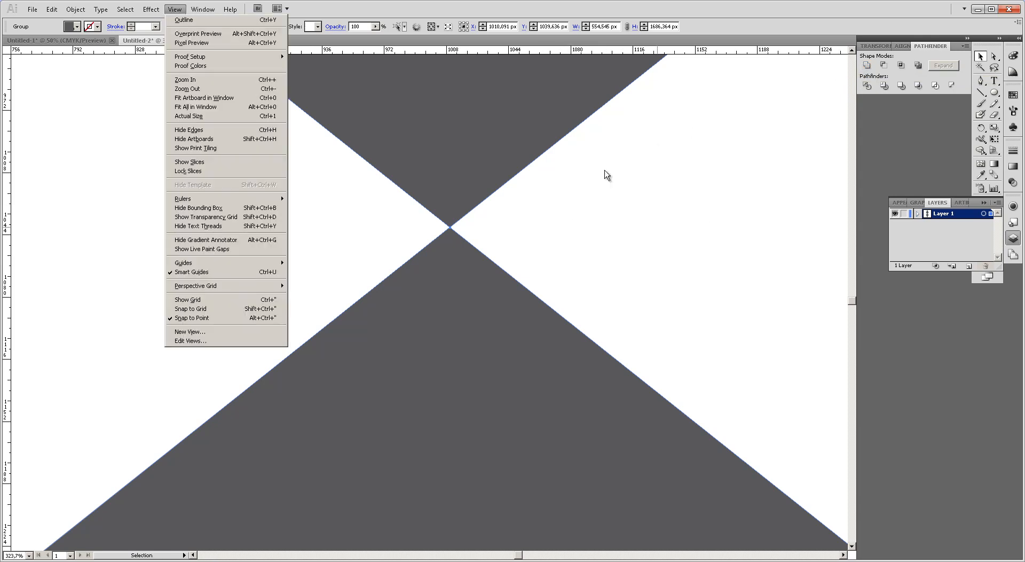
pyautogui.press('Escape')
pyautogui.press('Escape')
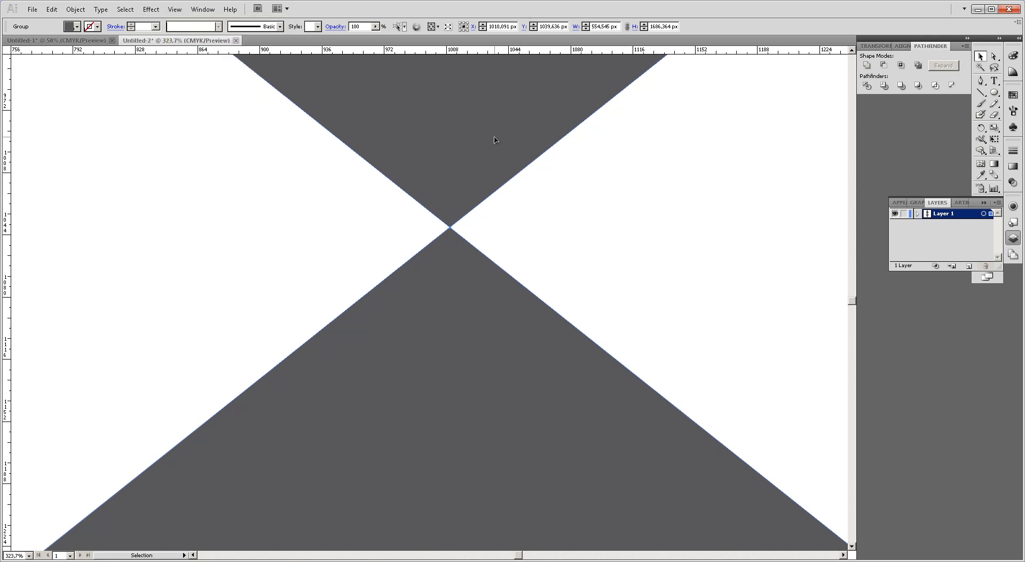
pyautogui.moveTo(277, 160); pyautogui.dragTo(605, 344)
pyautogui.hotkey('ctrl', 'z')
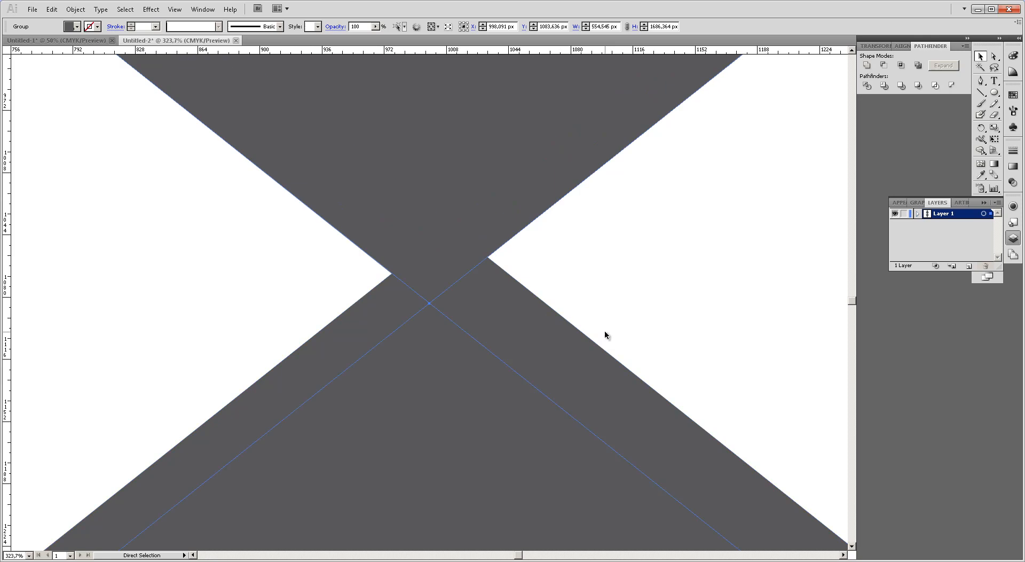
# Rotate the duplicated double kite 90° and centre it over the original to form a four-pointed star
pyautogui.click(243, 270)
pyautogui.press('z')
pyautogui.rightClick(211, 272)
pyautogui.click(227, 310)
pyautogui.rightClick(200, 266)
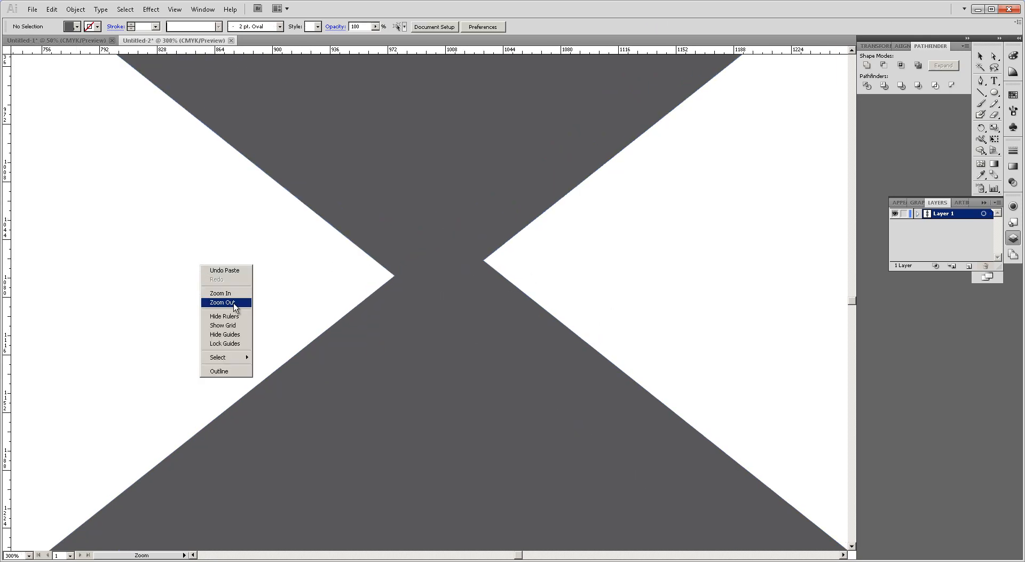
pyautogui.click(234, 303)
pyautogui.rightClick(228, 289)
pyautogui.click(249, 326)
pyautogui.rightClick(233, 293)
pyautogui.click(251, 330)
pyautogui.rightClick(245, 294)
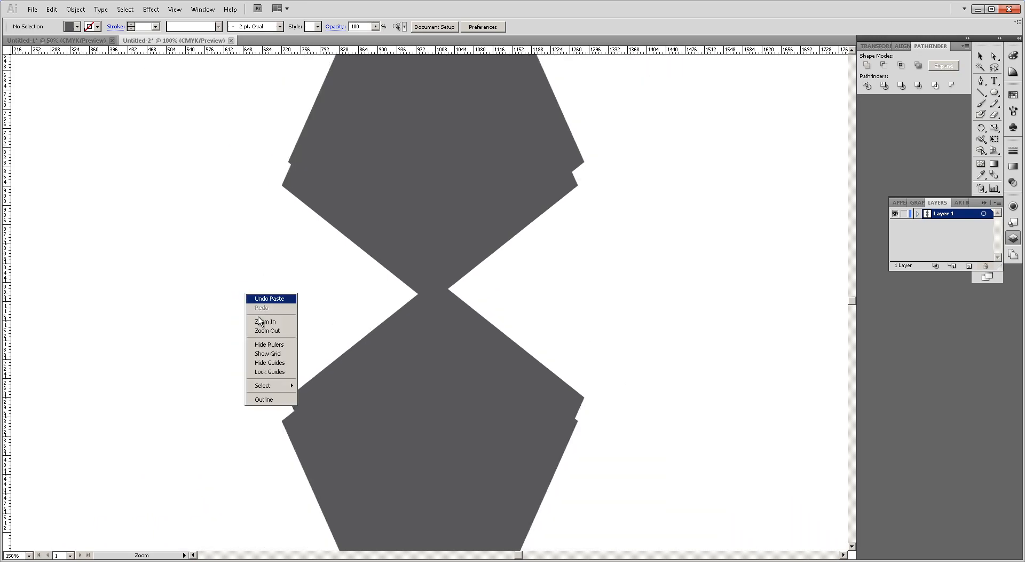
pyautogui.click(267, 330)
pyautogui.click(435, 206)
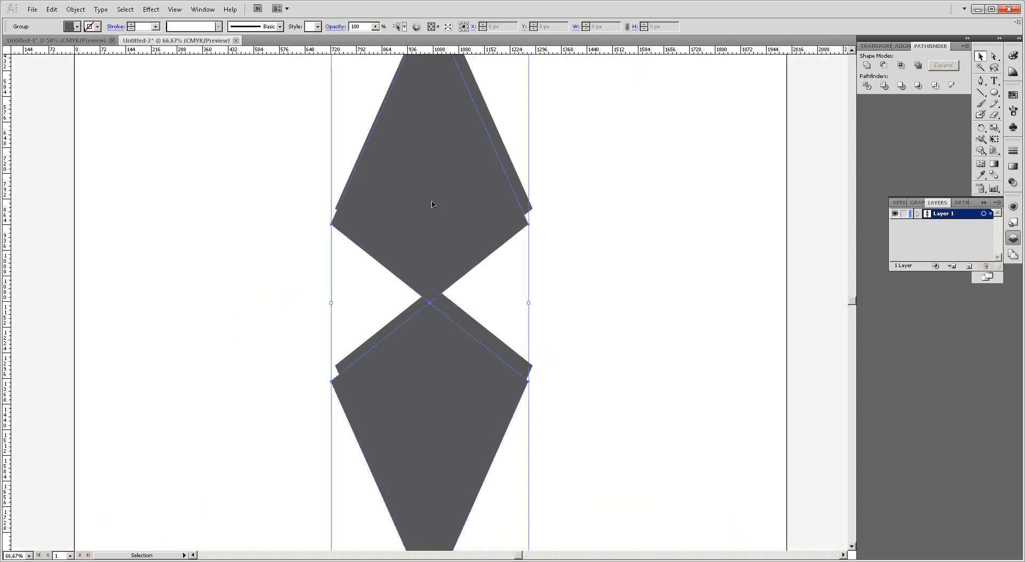
pyautogui.click(52, 9)
pyautogui.moveTo(76, 10)
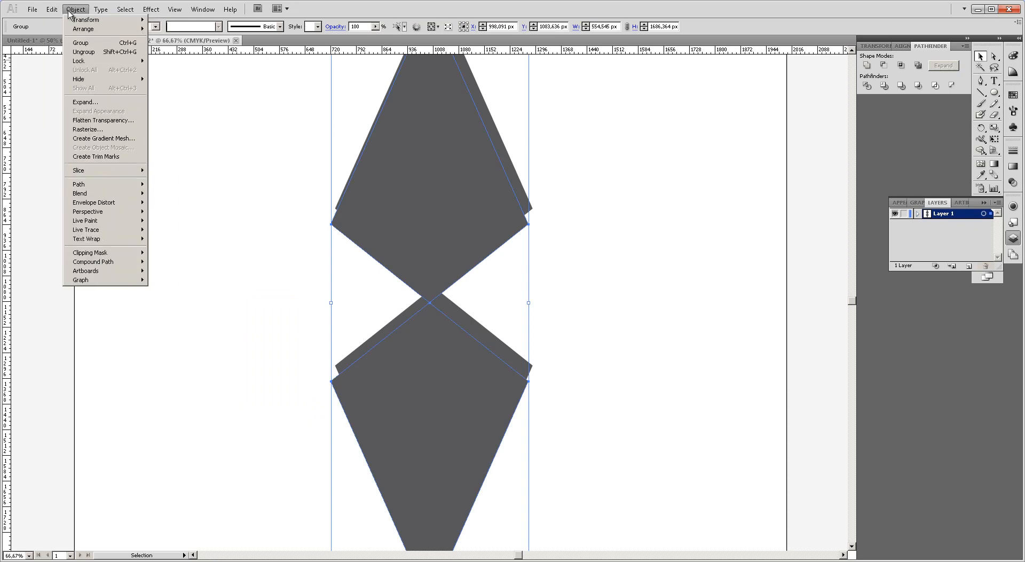
pyautogui.press('Escape')
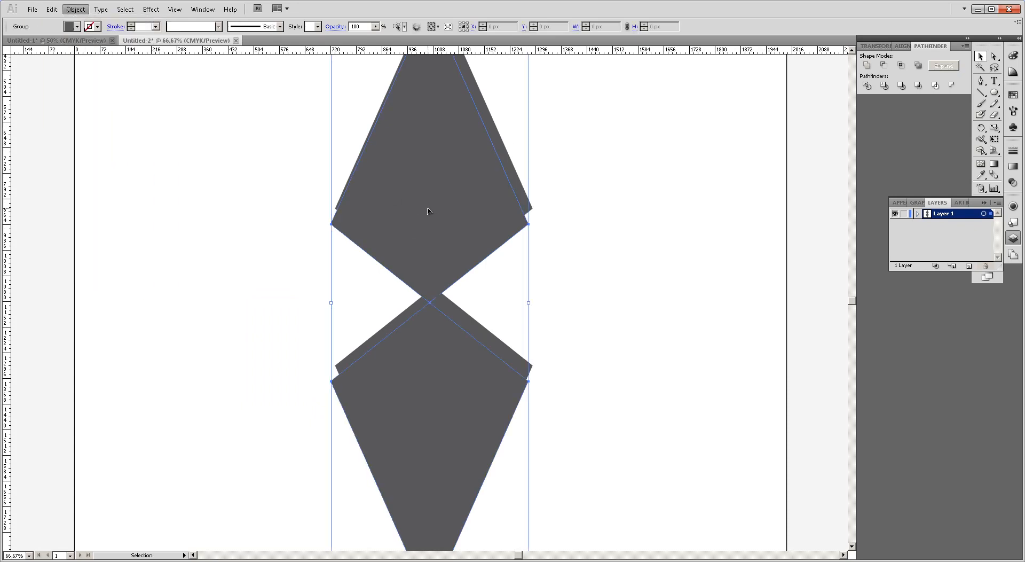
pyautogui.scroll(-3, 585, 430)
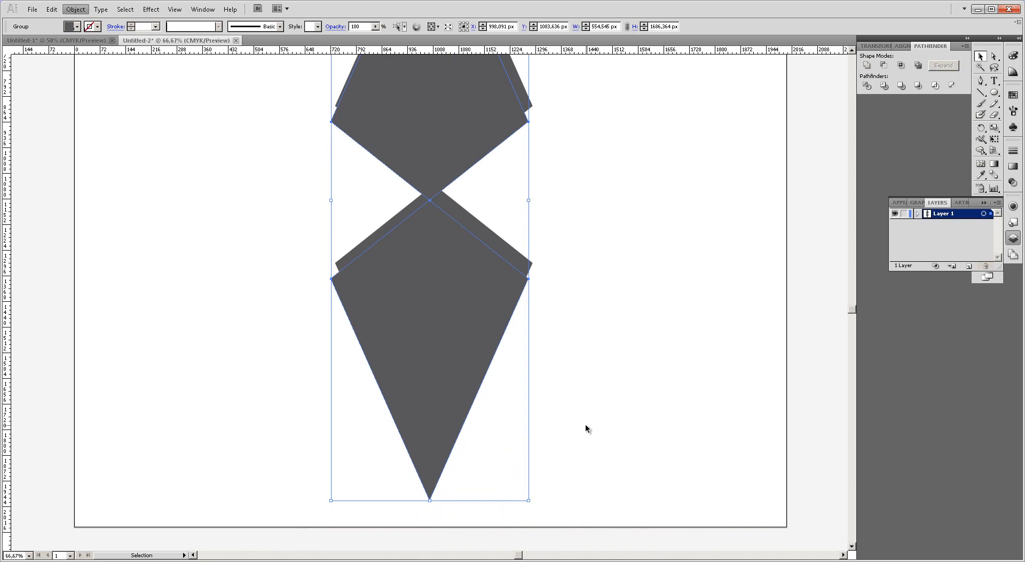
pyautogui.moveTo(533, 504); pyautogui.dragTo(739, 187)
pyautogui.moveTo(515, 185); pyautogui.dragTo(520, 169)
pyautogui.scroll(5, 582, 304)
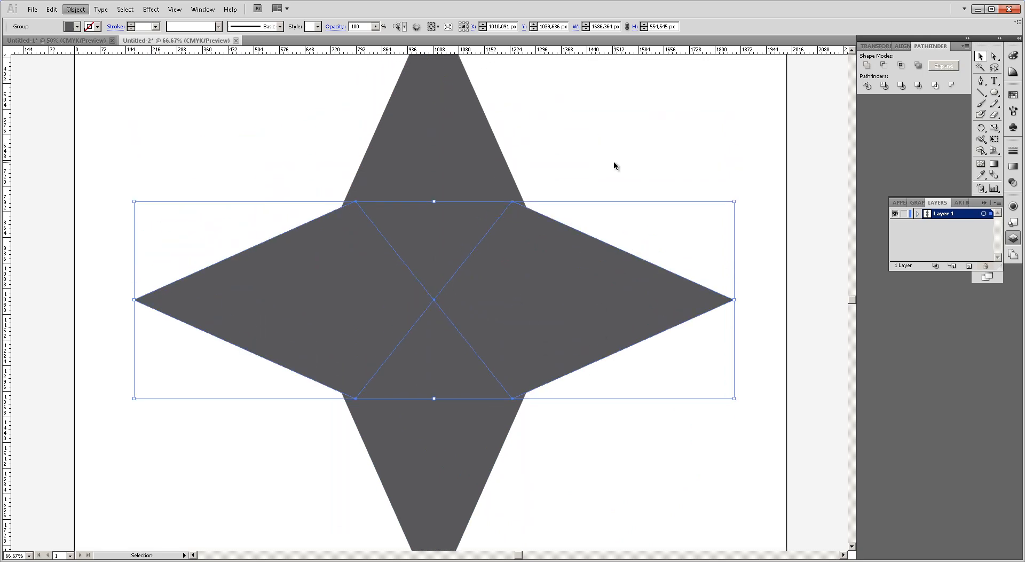
pyautogui.click(614, 161)
pyautogui.scroll(2, 636, 229)
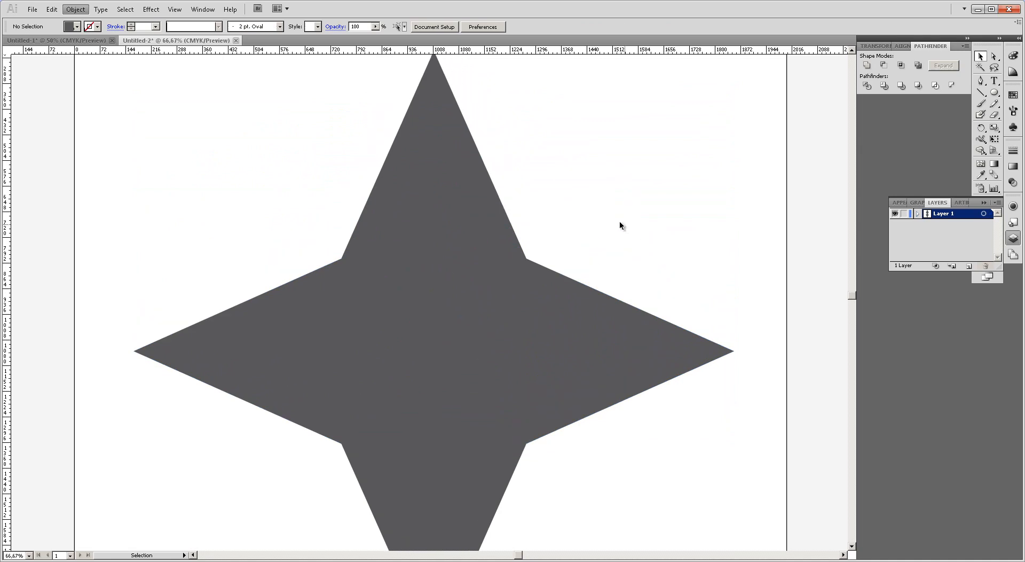
# Select both crossed double-kite shapes and merge them into one star with the Pathfinder Unite operation
pyautogui.press('z')
pyautogui.rightClick(591, 198)
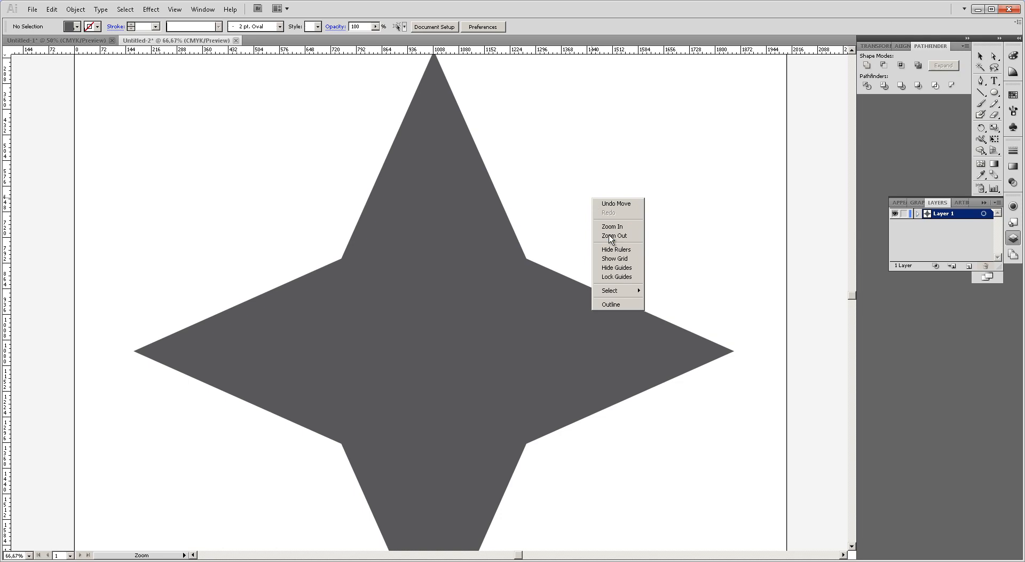
pyautogui.click(611, 236)
pyautogui.scroll(-2, 606, 234)
pyautogui.press('v')
pyautogui.moveTo(270, 151); pyautogui.dragTo(555, 470)
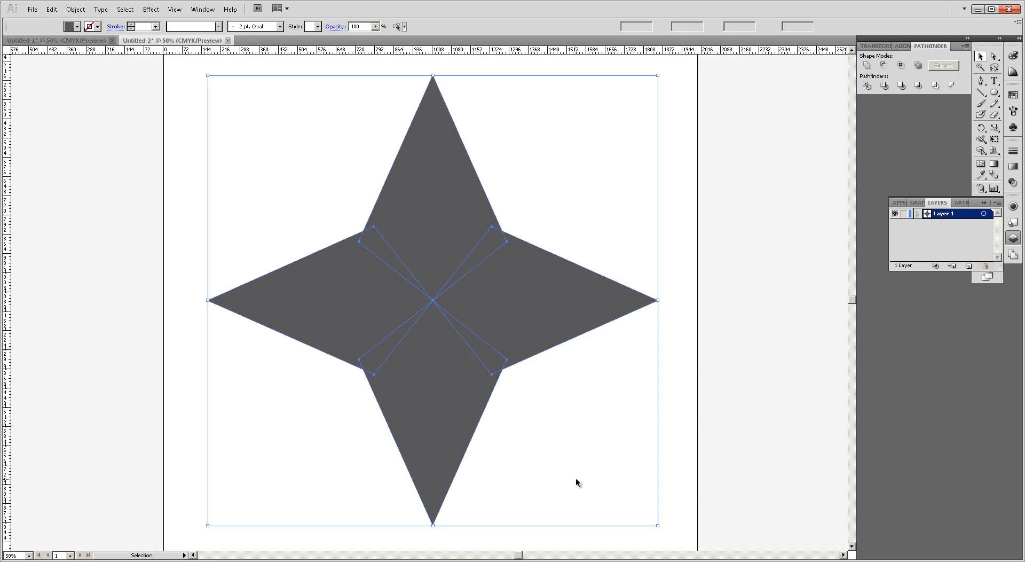
pyautogui.click(866, 64)
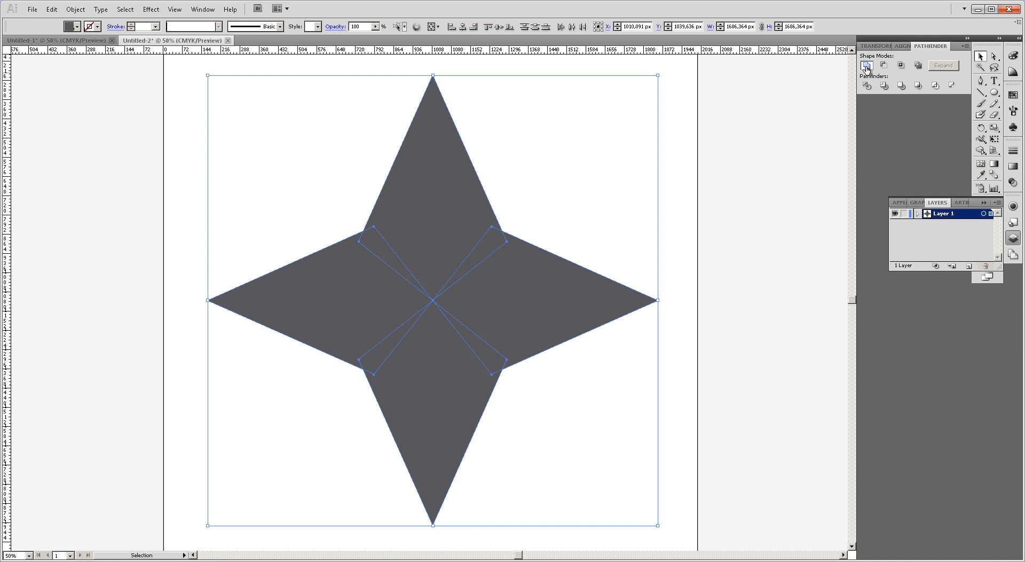
pyautogui.click(621, 147)
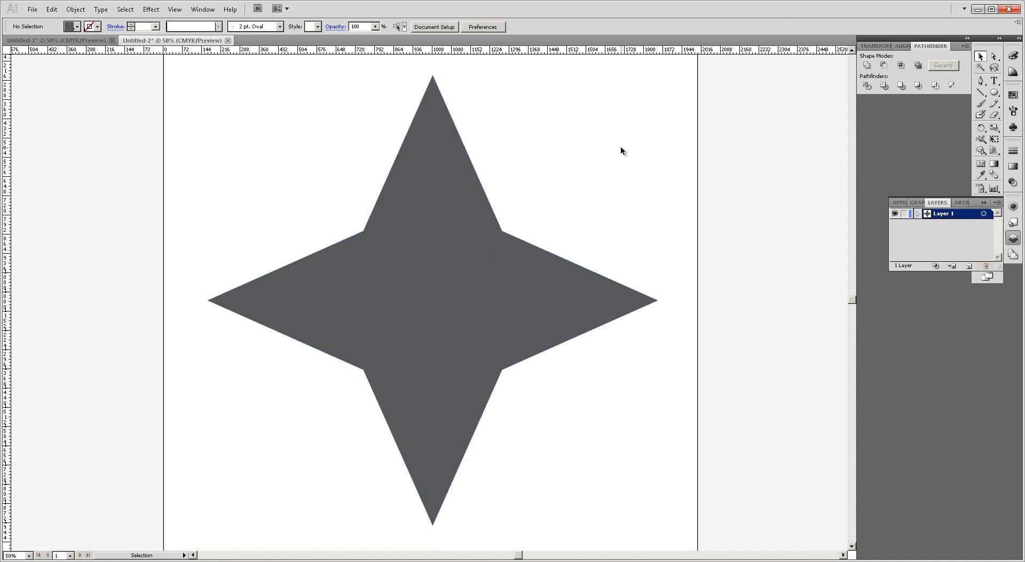
# Place a vertical guide and a horizontal guide through the tips of the star, crossing at its centre
pyautogui.scroll(1, 387, 131)
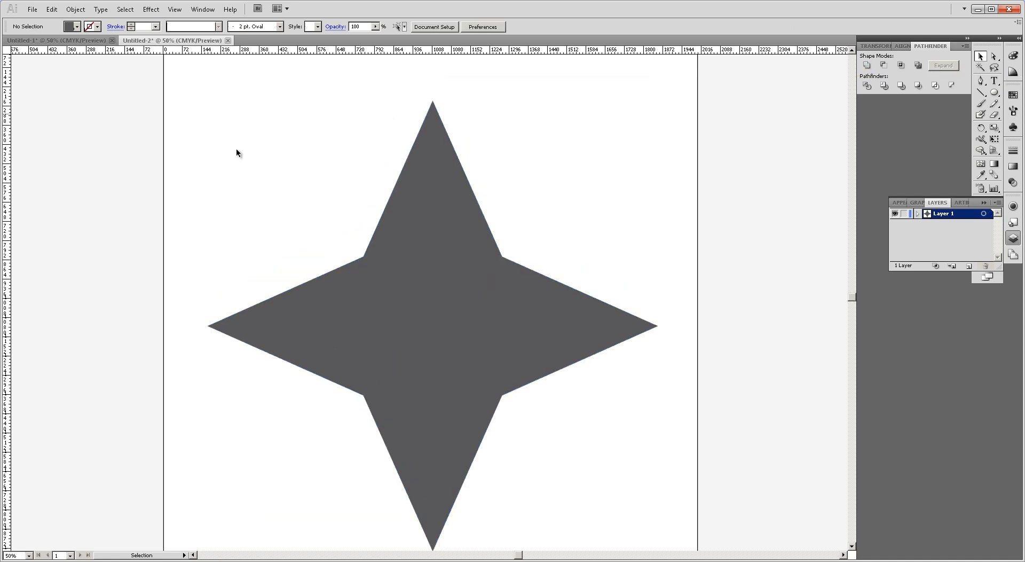
pyautogui.moveTo(10, 224); pyautogui.dragTo(431, 213)
pyautogui.moveTo(432, 49); pyautogui.dragTo(412, 326)
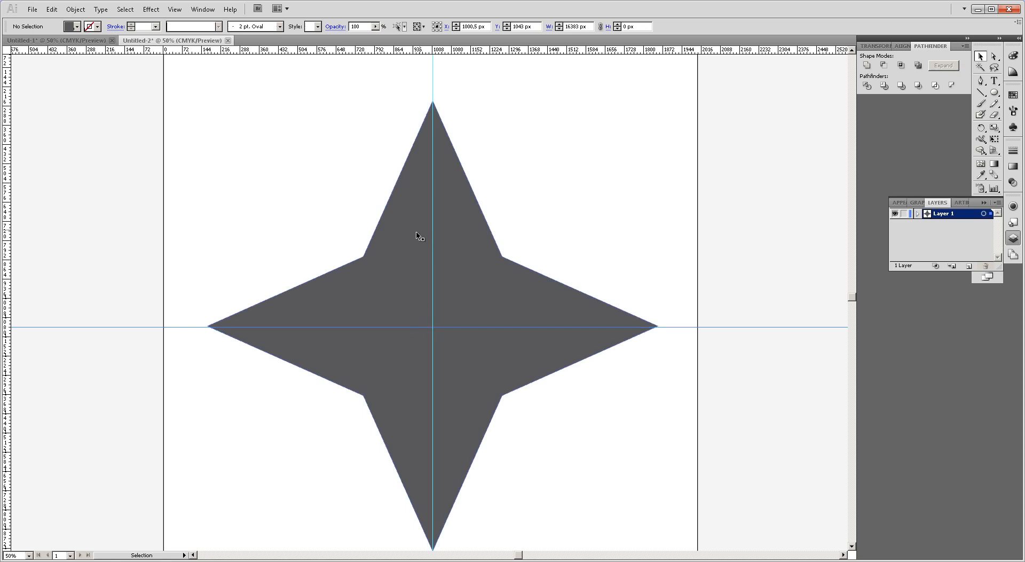
pyautogui.click(251, 204)
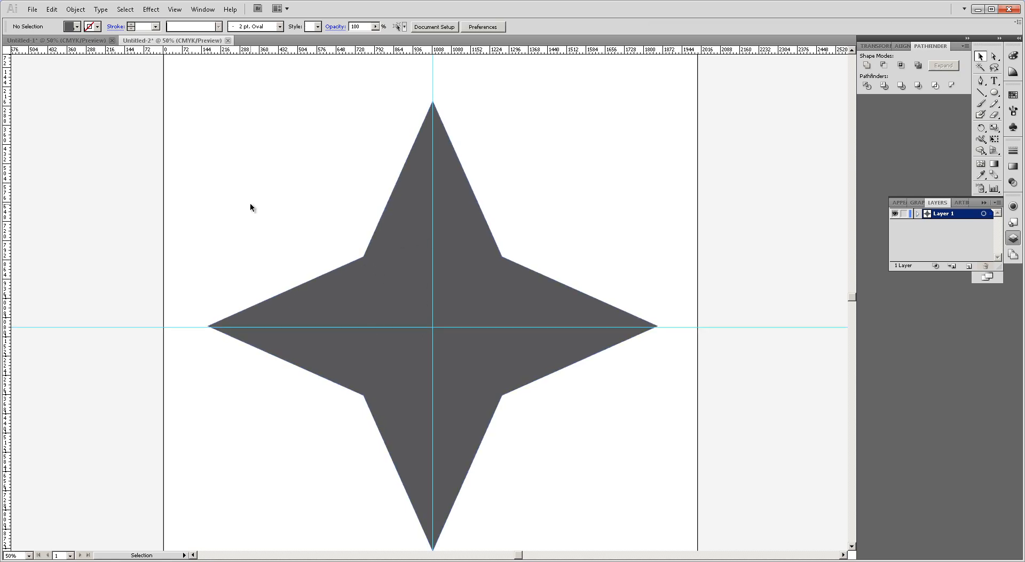
# Draw a closed triangular facet with the Pen tool over the left half of the star's upper arm, reaching to the centre
pyautogui.press('p')
pyautogui.click(433, 102)
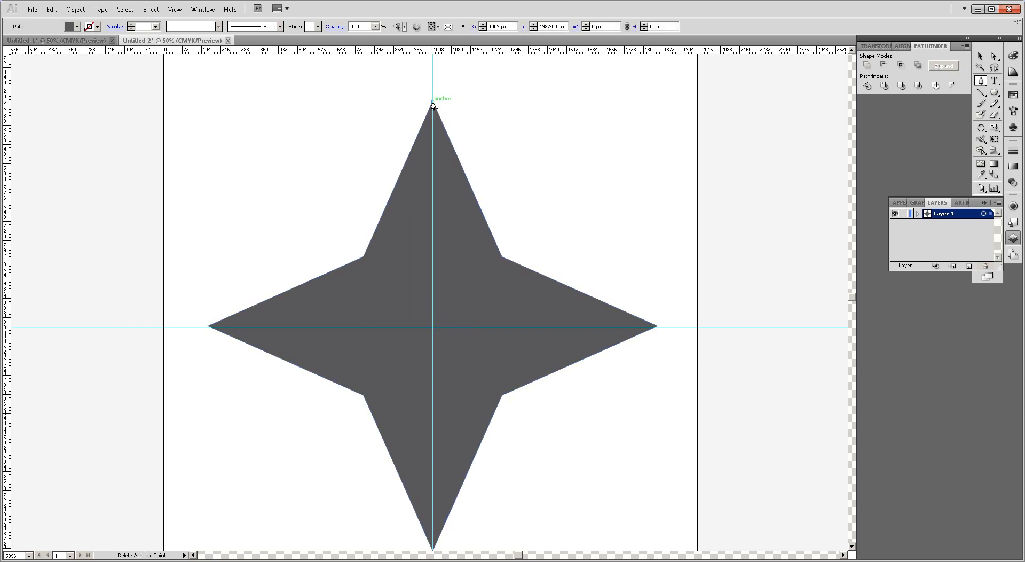
pyautogui.click(433, 327)
pyautogui.click(364, 258)
pyautogui.click(433, 103)
# Fill the new triangular facet with a lighter grey swatch than the star
pyautogui.press('v')
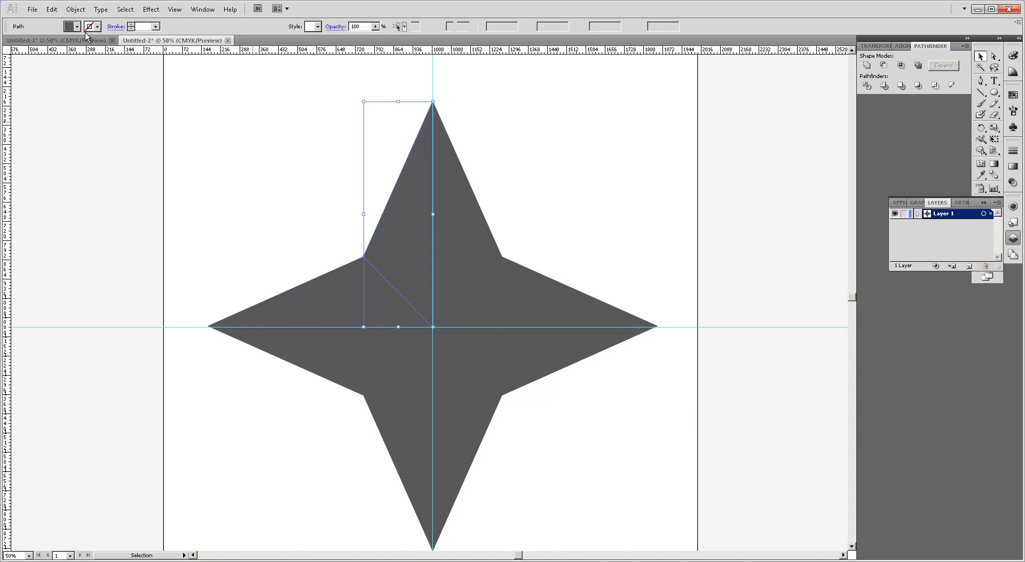
pyautogui.click(77, 26)
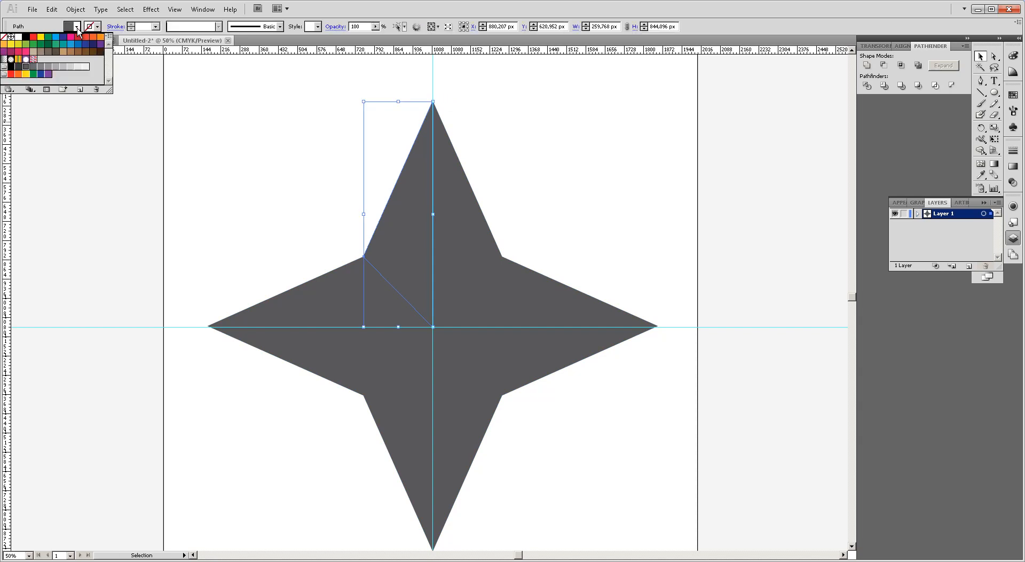
pyautogui.click(35, 67)
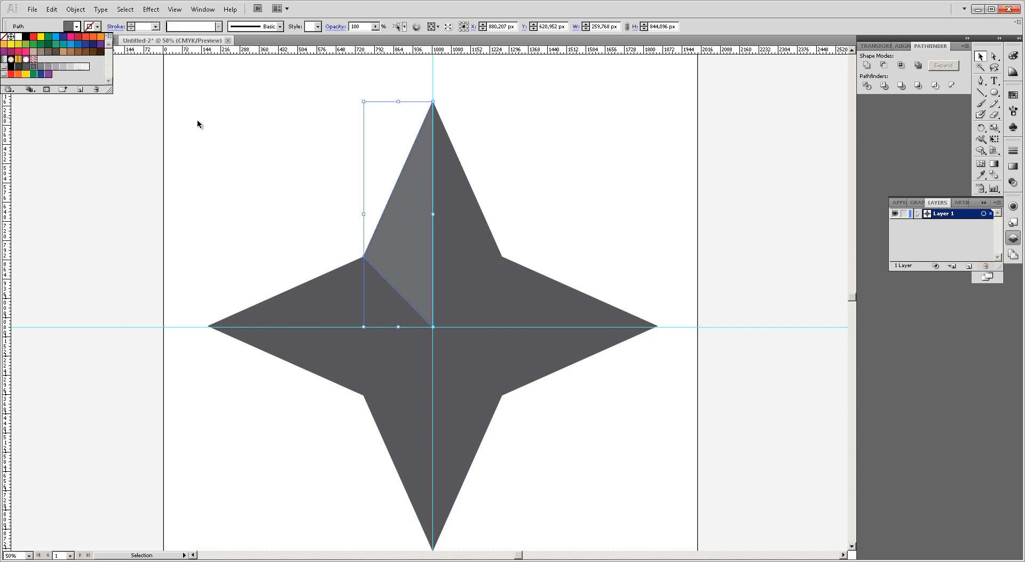
pyautogui.click(235, 134)
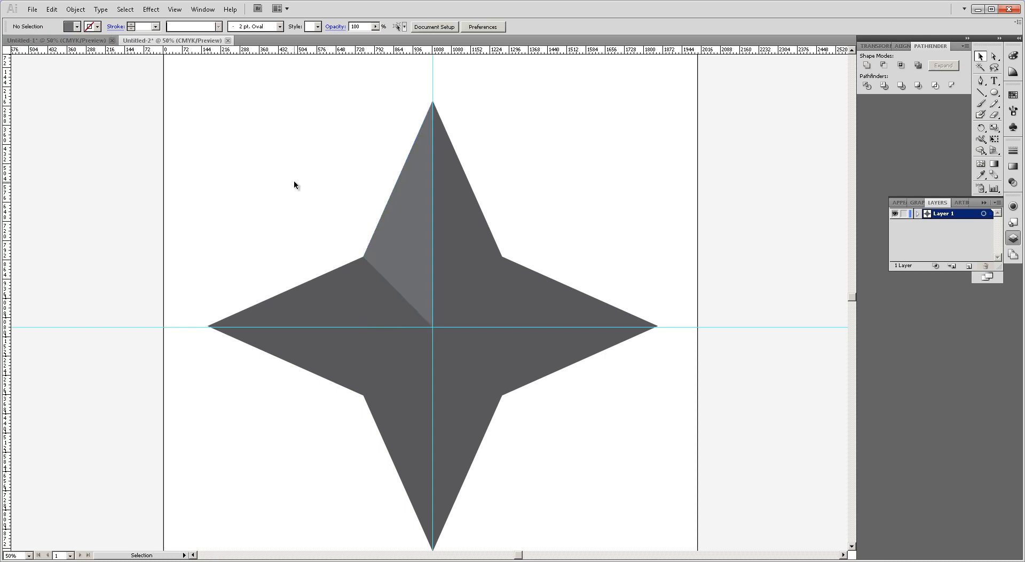
# Copy the light facet, rotate the copy 90° clockwise and fit it onto the upper half of the star's right arm
pyautogui.click(402, 216)
pyautogui.hotkey('ctrl', 'c')
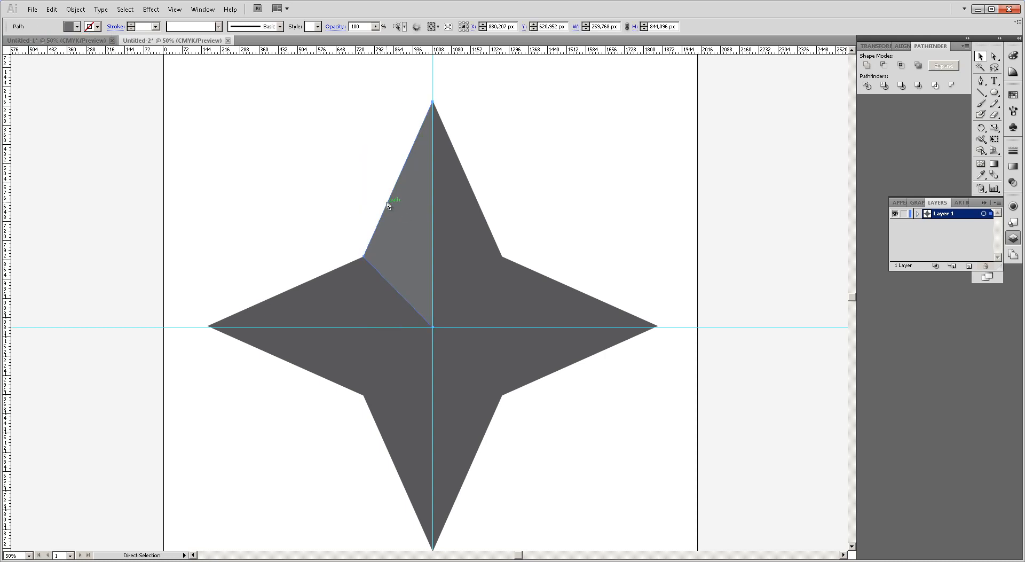
pyautogui.hotkey('ctrl', 'v')
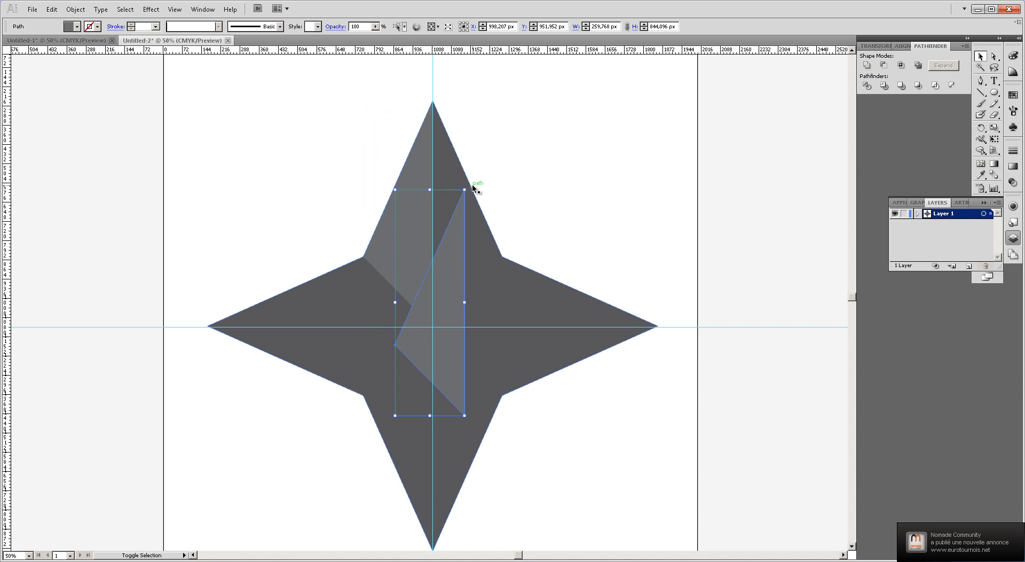
pyautogui.moveTo(469, 190); pyautogui.dragTo(551, 307)
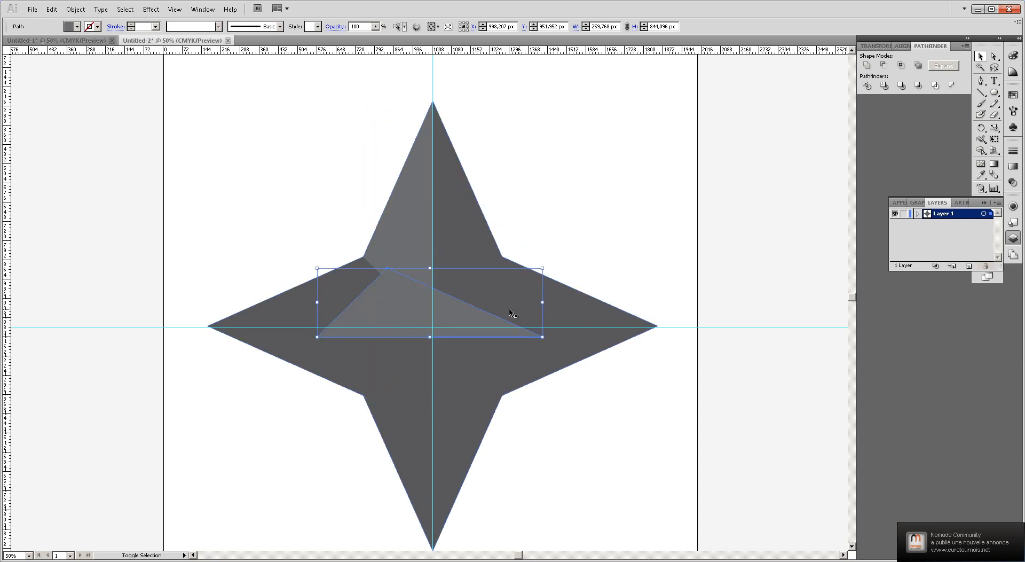
pyautogui.moveTo(466, 316); pyautogui.dragTo(579, 304)
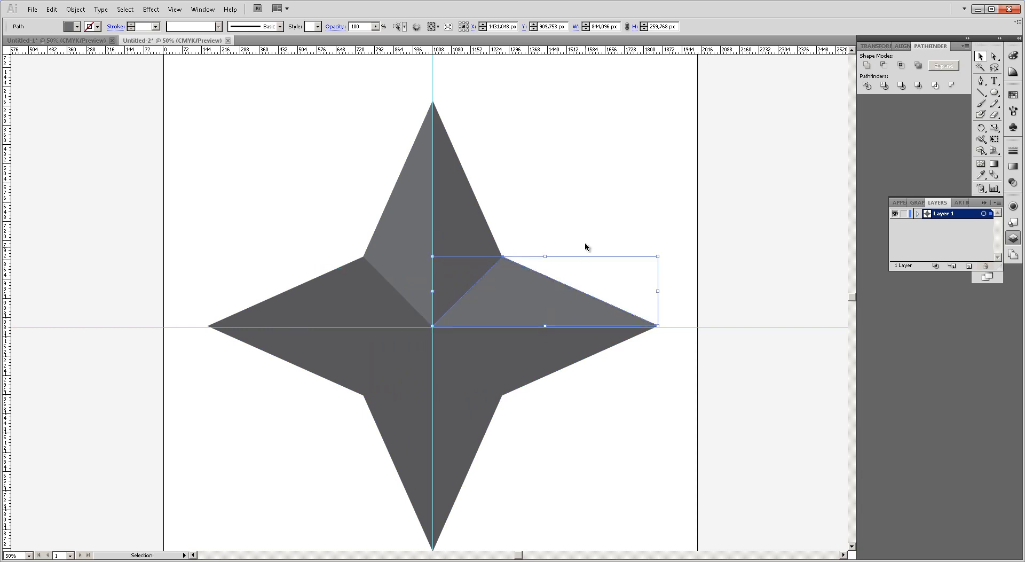
pyautogui.click(586, 217)
# Paste another light facet, rotate it to point left and fit it onto the lower half of the star's left arm
pyautogui.scroll(-2, 587, 218)
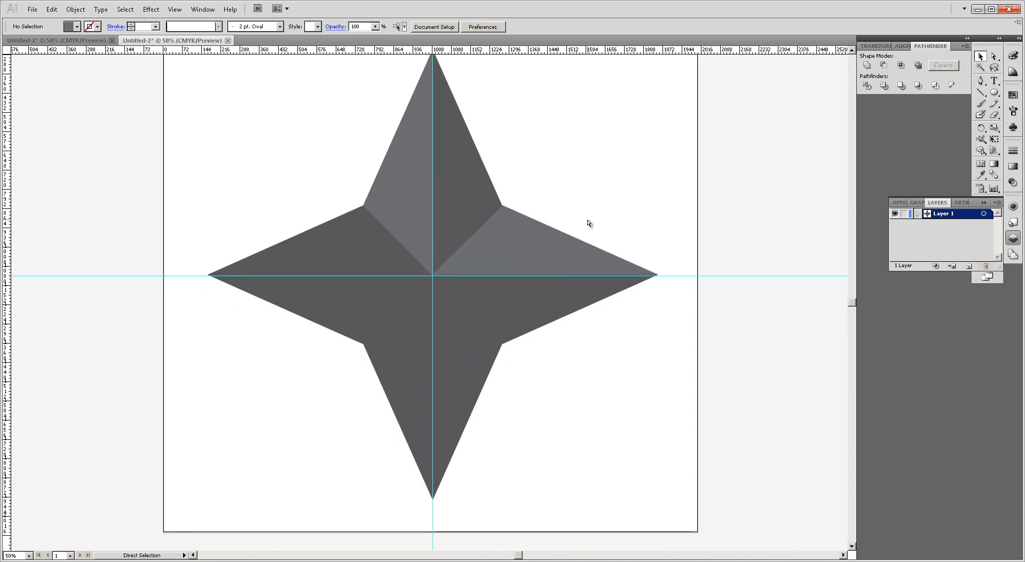
pyautogui.hotkey('ctrl', 'v')
pyautogui.moveTo(466, 189); pyautogui.dragTo(306, 311)
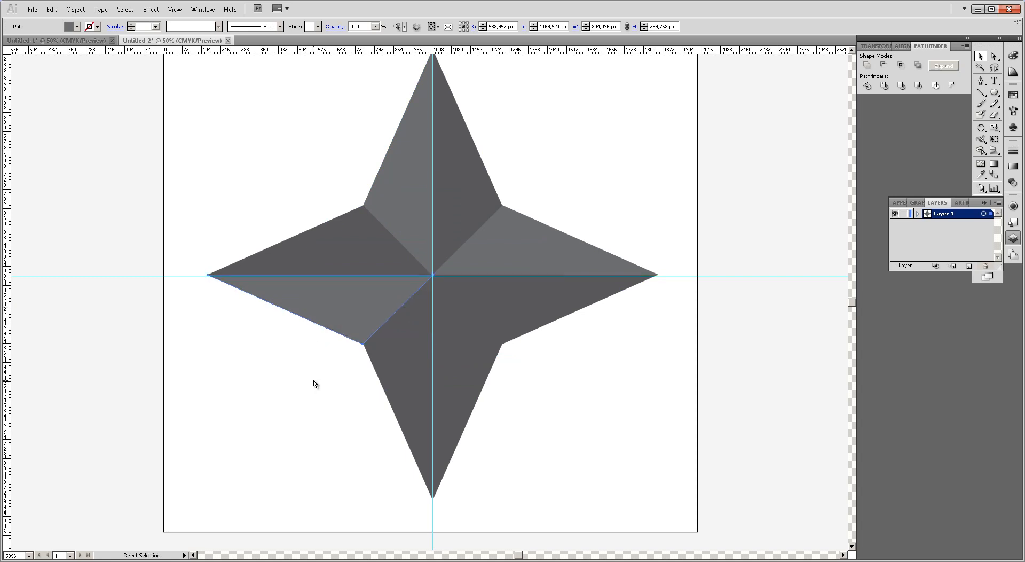
# Duplicate the left arm's light facet, rotate the copy to point down and fit it onto the right half of the lower arm
pyautogui.moveTo(371, 309); pyautogui.dragTo(480, 302)
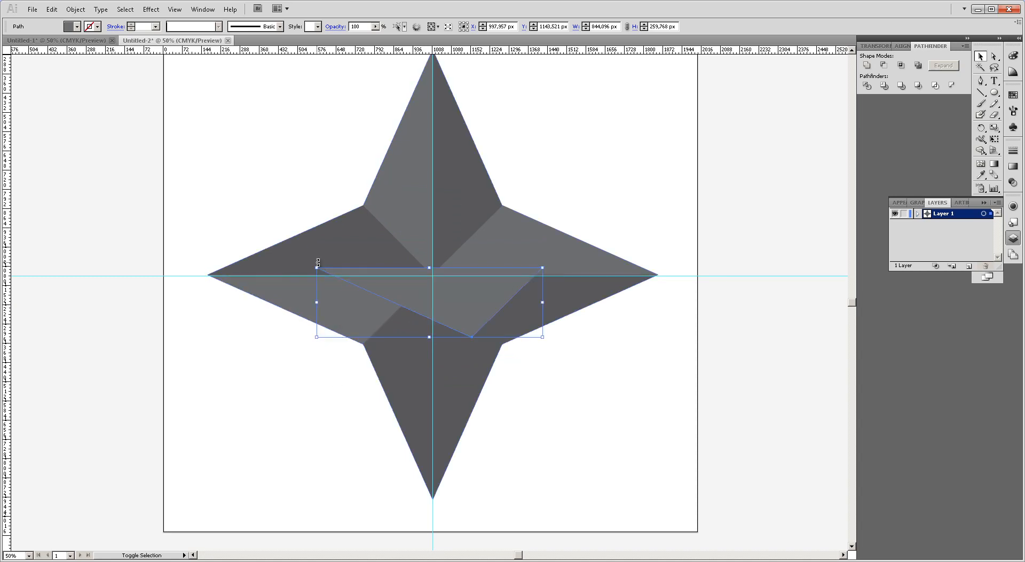
pyautogui.moveTo(321, 264); pyautogui.dragTo(402, 417)
pyautogui.moveTo(412, 309); pyautogui.dragTo(449, 394)
pyautogui.click(591, 178)
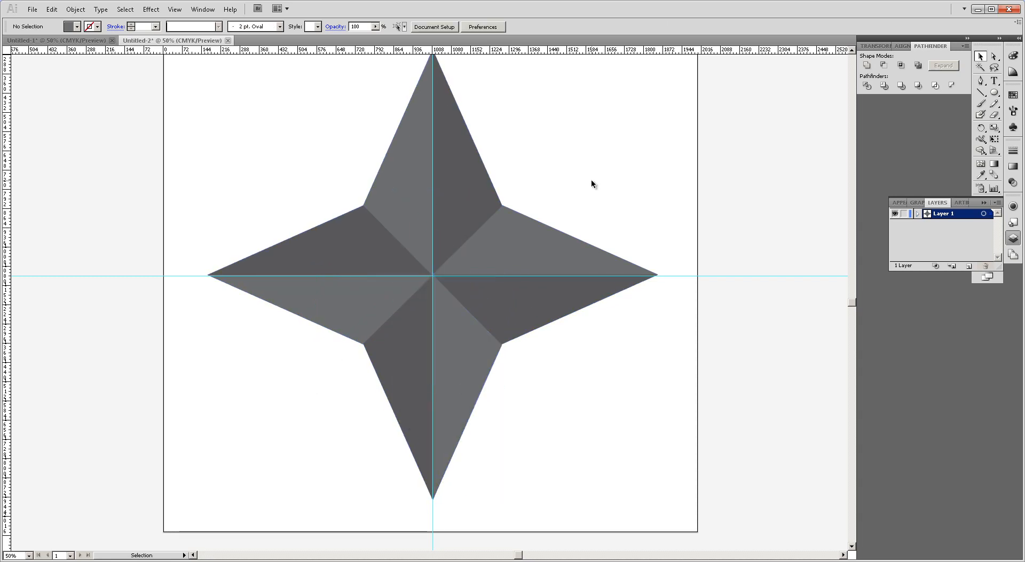
# Select all four light grey facets and merge them with the Pathfinder Unite operation
pyautogui.scroll(2, 598, 181)
pyautogui.click(525, 277)
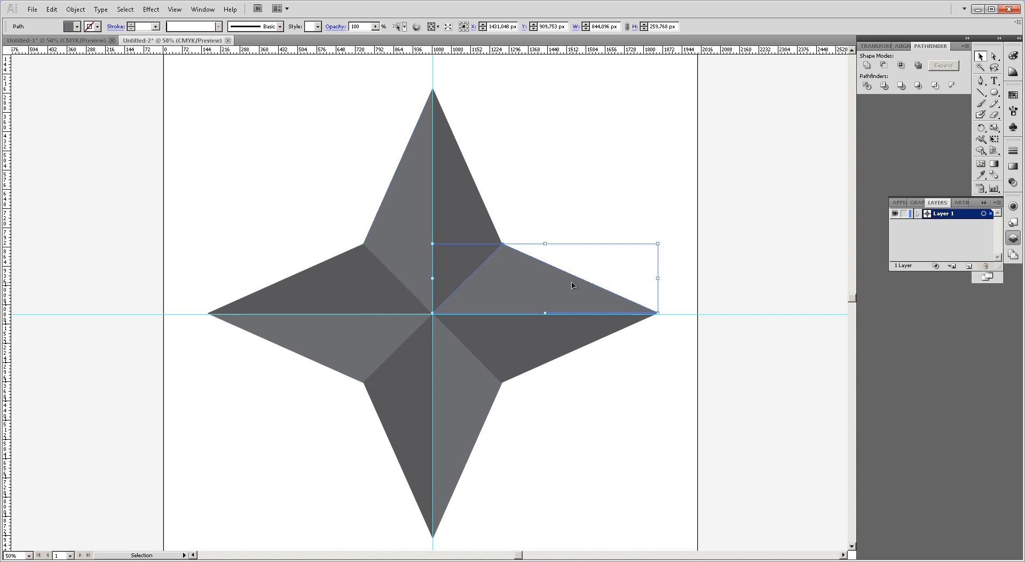
pyautogui.keyDown('shift'); pyautogui.click(397, 209); pyautogui.keyUp('shift')
pyautogui.keyDown('shift'); pyautogui.click(352, 355); pyautogui.keyUp('shift')
pyautogui.keyDown('shift'); pyautogui.click(457, 432); pyautogui.keyUp('shift')
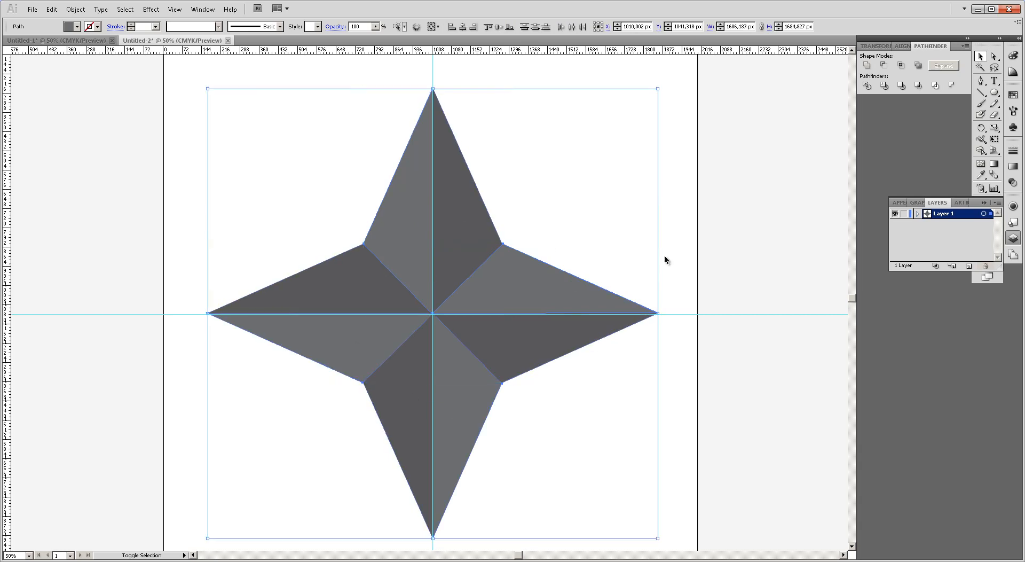
pyautogui.click(868, 66)
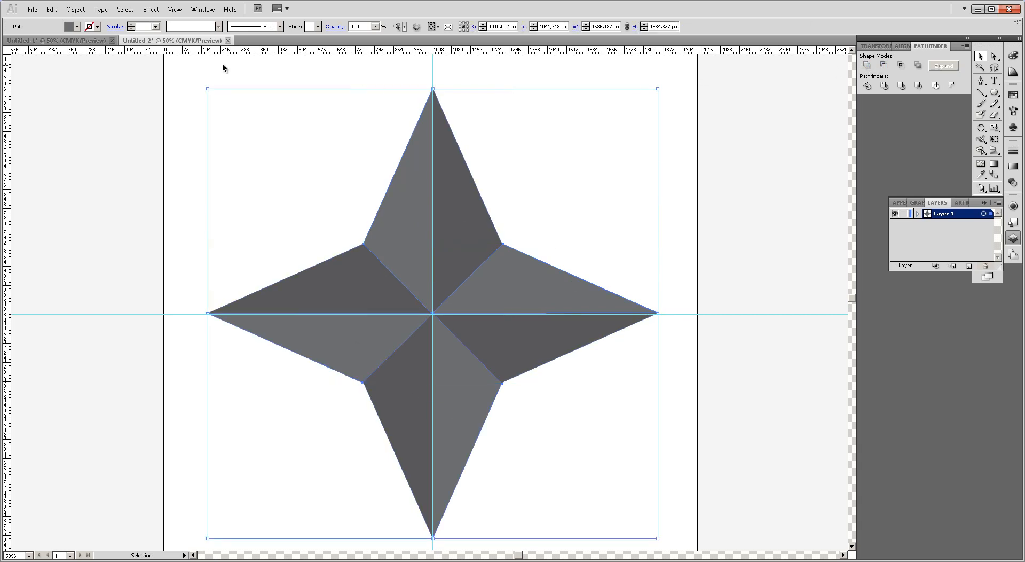
# Give the merged light facets a black 7 pt stroke with the variable width profile that bulges twice along its length
pyautogui.click(97, 26)
pyautogui.click(25, 37)
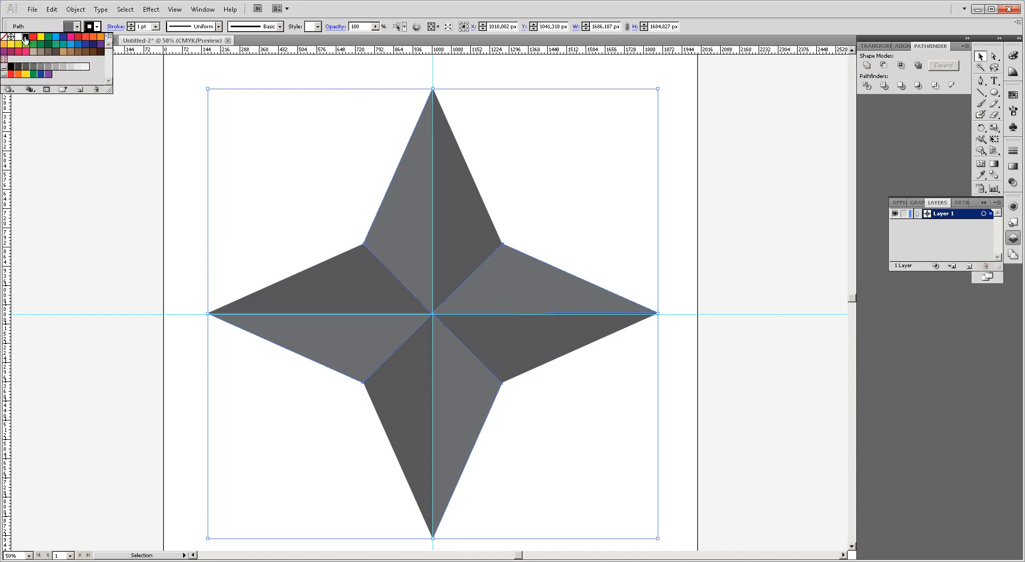
pyautogui.click(157, 26)
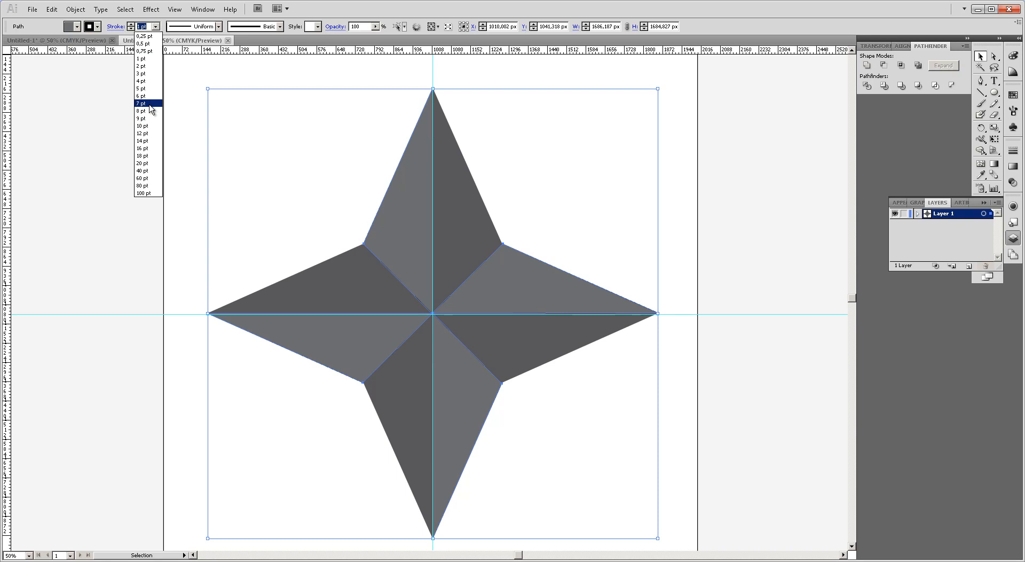
pyautogui.click(150, 104)
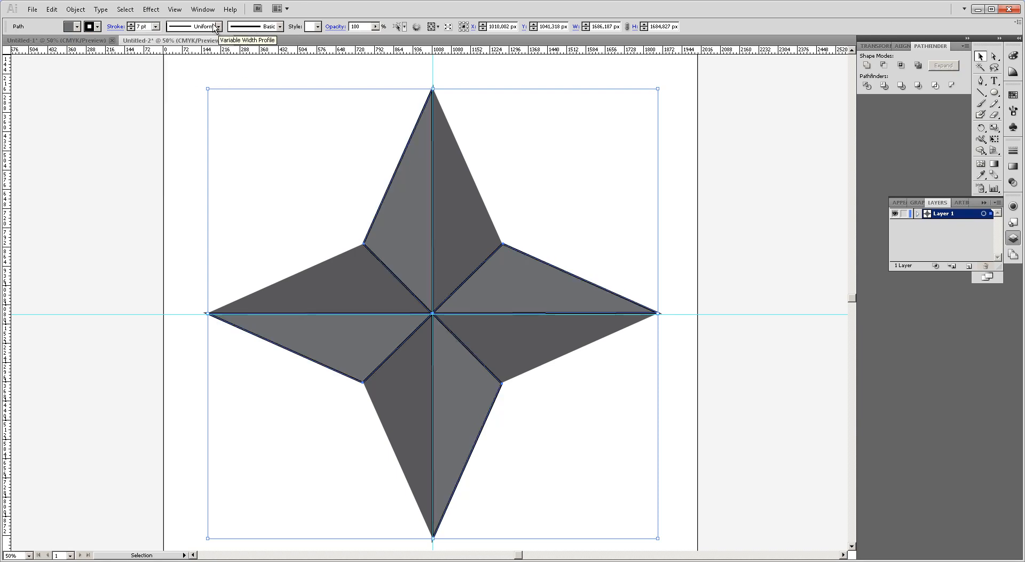
pyautogui.click(193, 27)
pyautogui.click(180, 81)
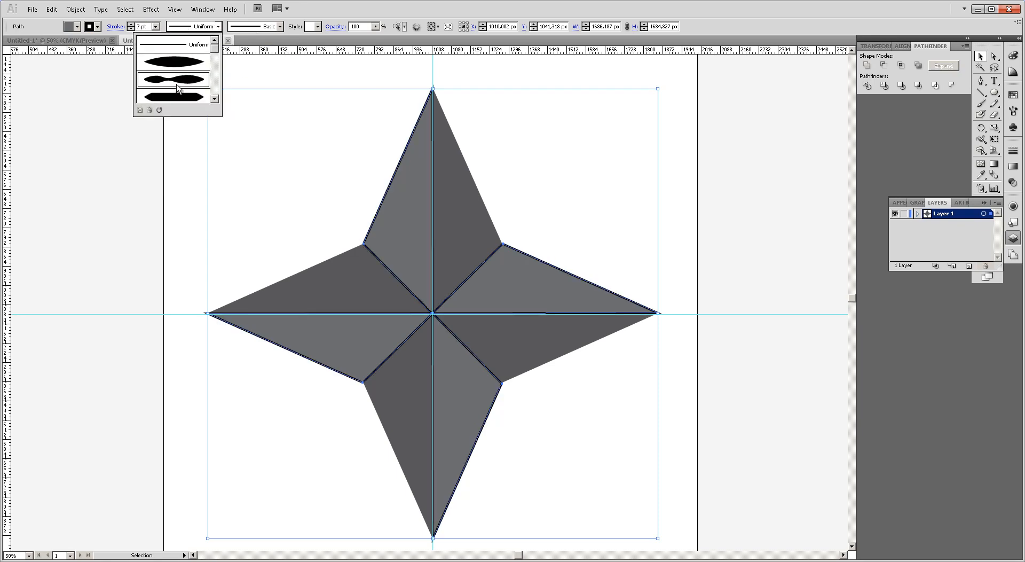
pyautogui.click(230, 70)
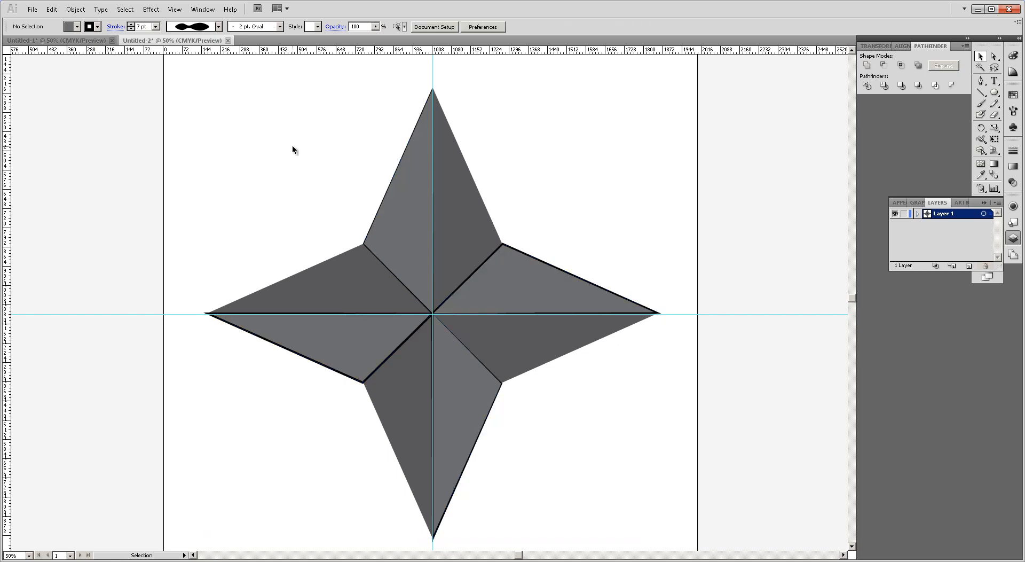
# Delete the vertical and horizontal guides that cross at the star's centre
pyautogui.scroll(-1, 294, 141)
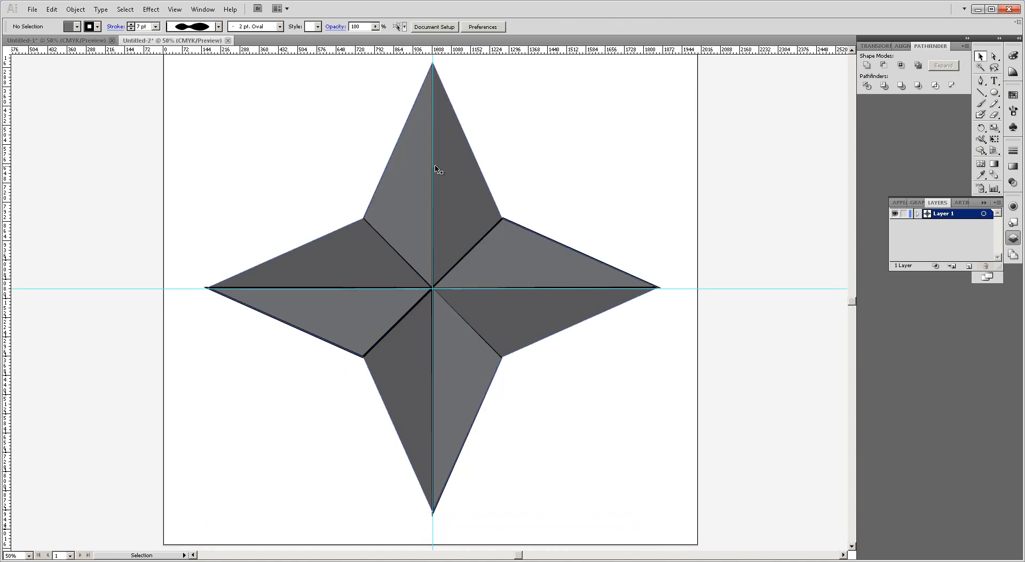
pyautogui.scroll(1, 443, 80)
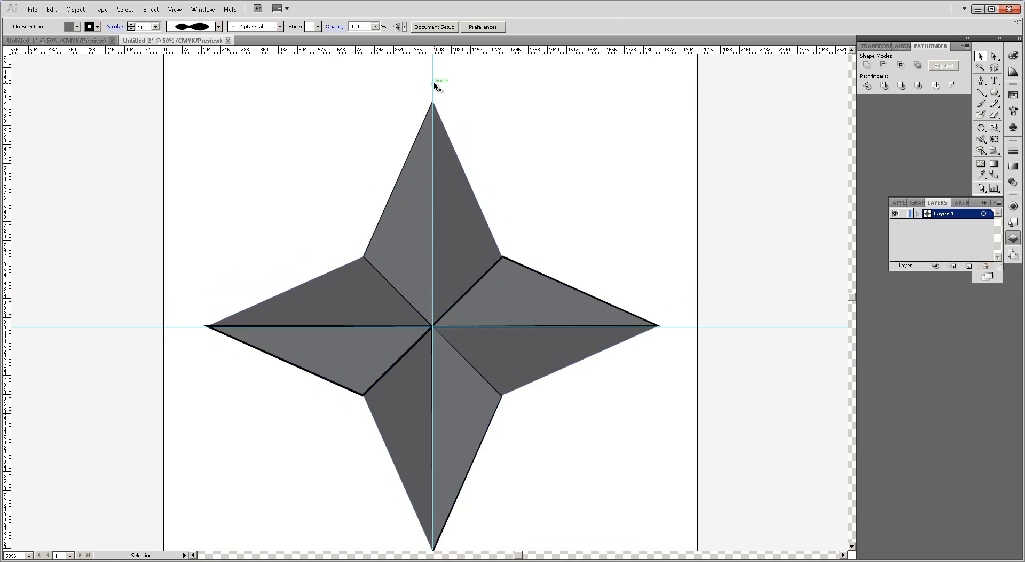
pyautogui.click(433, 85)
pyautogui.press('Delete')
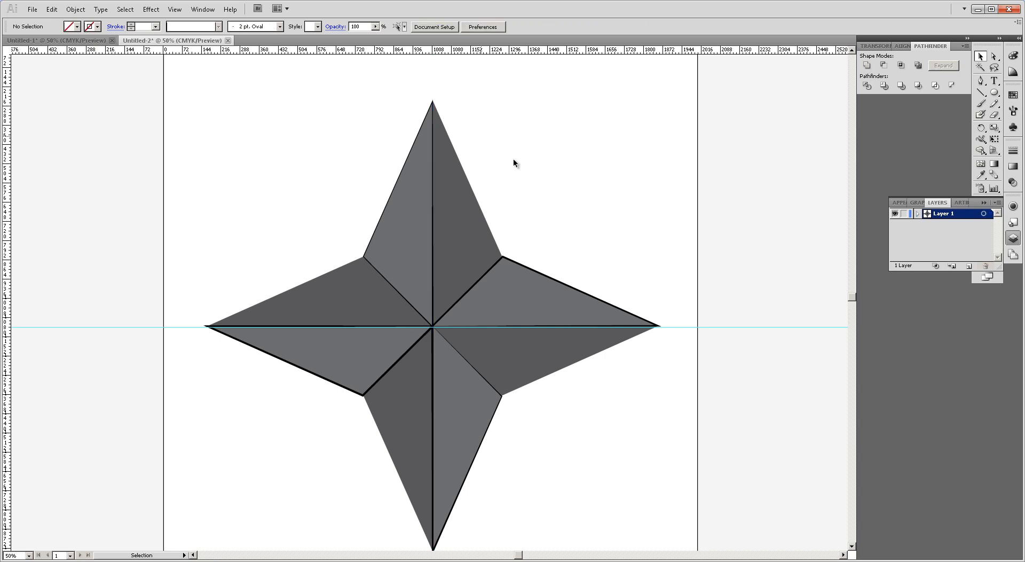
pyautogui.click(677, 326)
pyautogui.press('Delete')
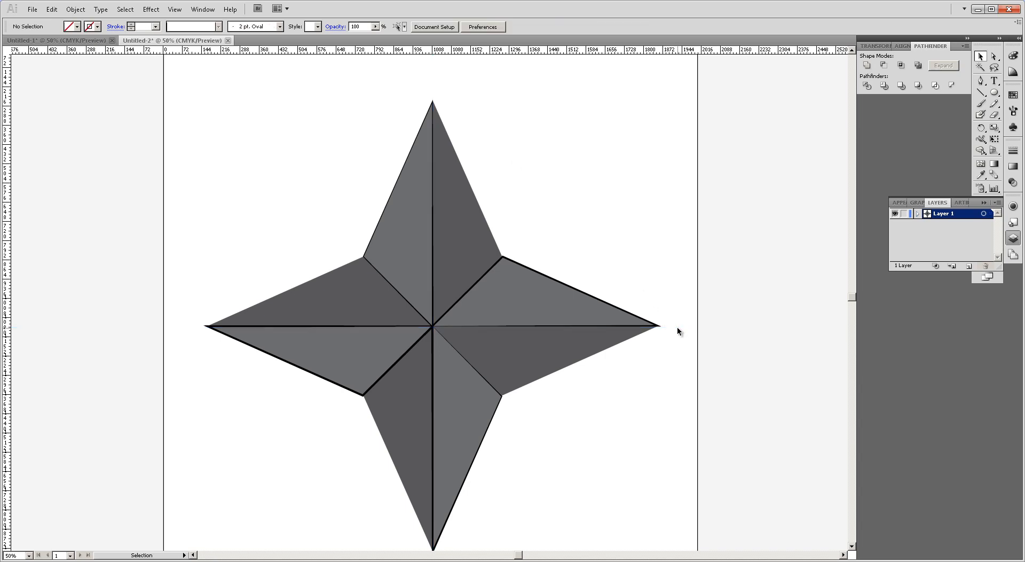
pyautogui.scroll(-1, 310, 398)
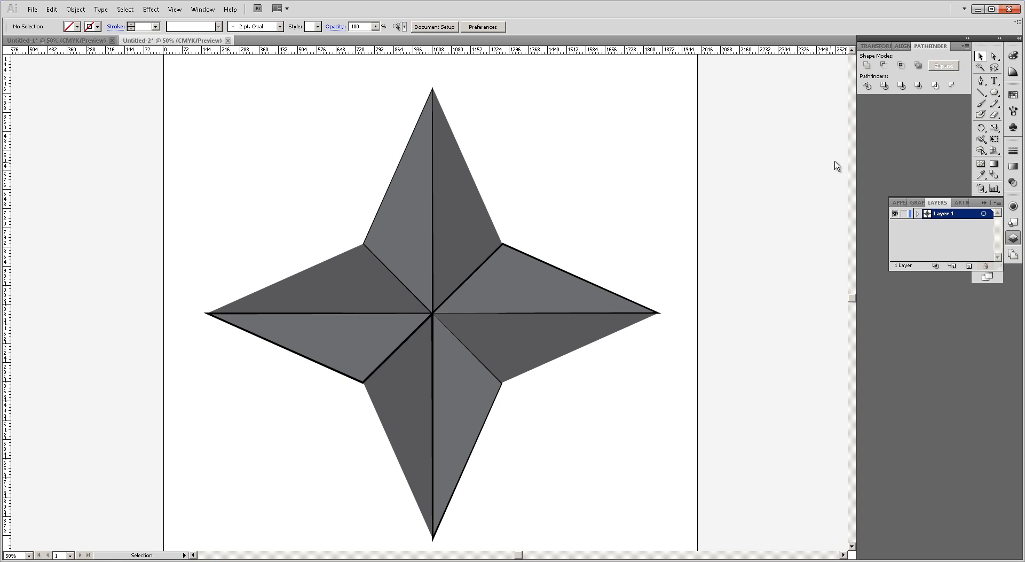
# Draw a white-filled circle about 165 px in diameter centred on the point where the star's facets meet
pyautogui.click(994, 92)
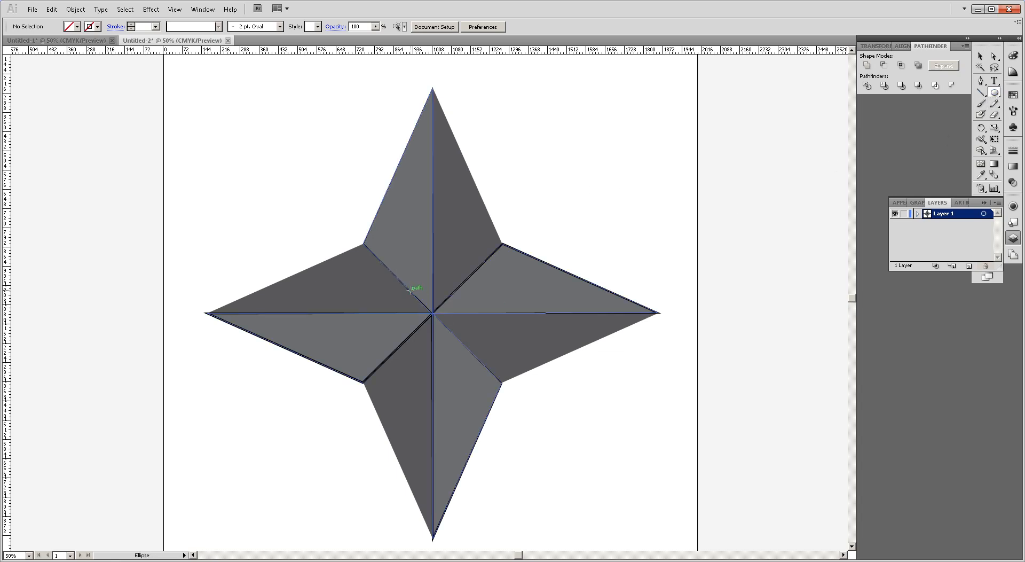
pyautogui.click(77, 26)
pyautogui.click(18, 37)
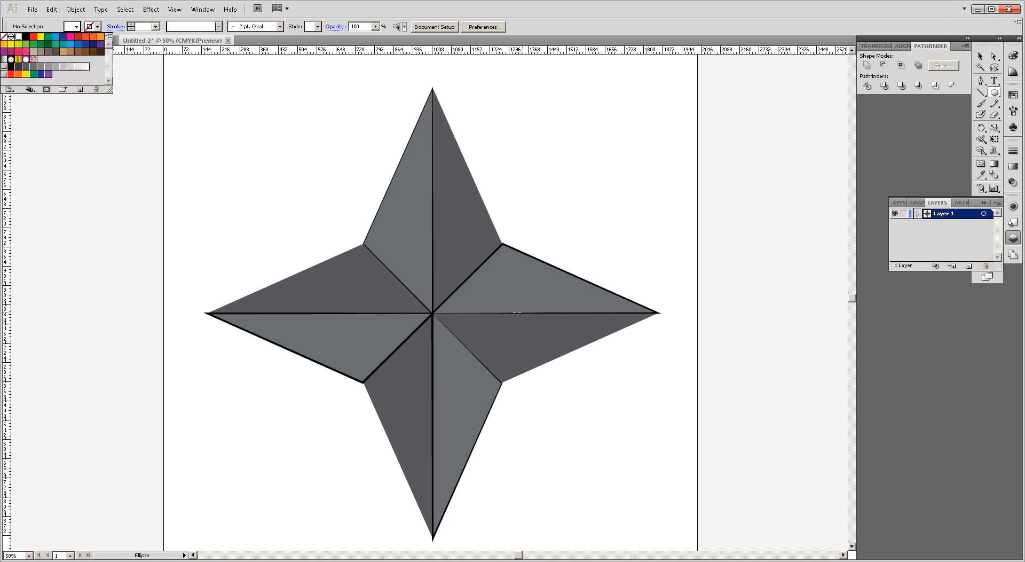
pyautogui.click(433, 314)
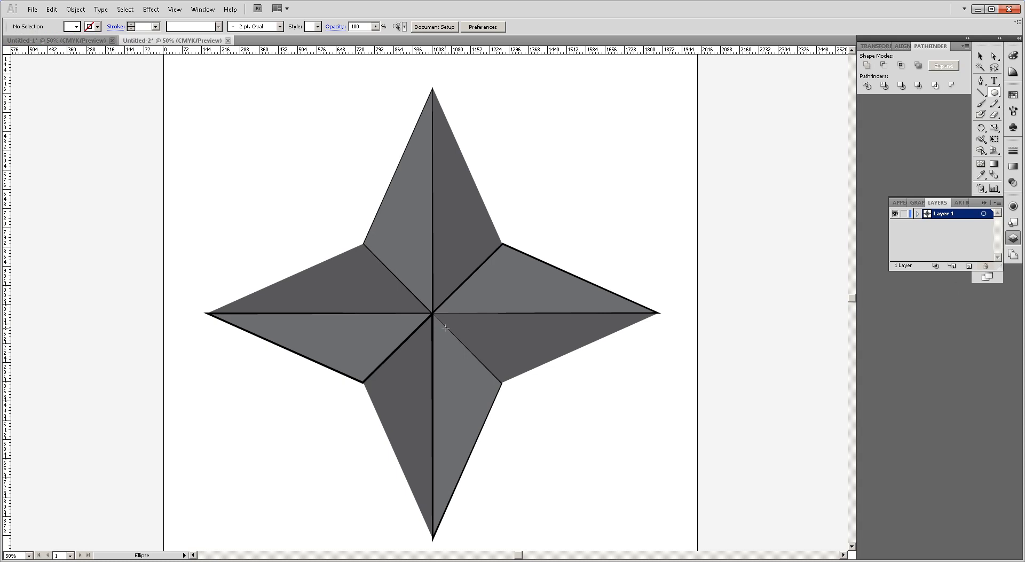
pyautogui.moveTo(409, 279); pyautogui.dragTo(440, 311)
pyautogui.press('v')
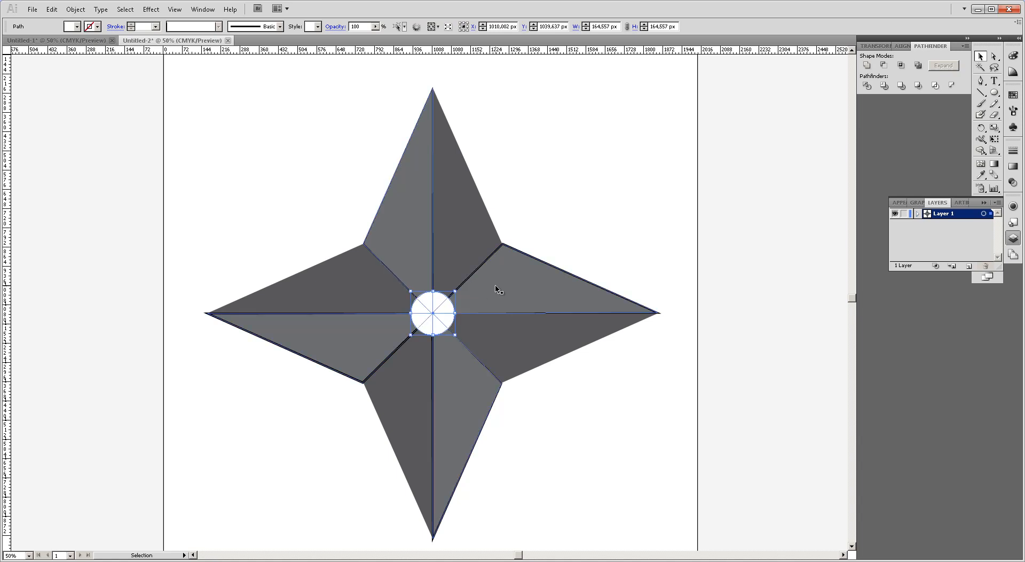
# Outline the white centre circle with a black 4 pt stroke and deselect it
pyautogui.click(89, 26)
pyautogui.click(24, 37)
pyautogui.click(156, 26)
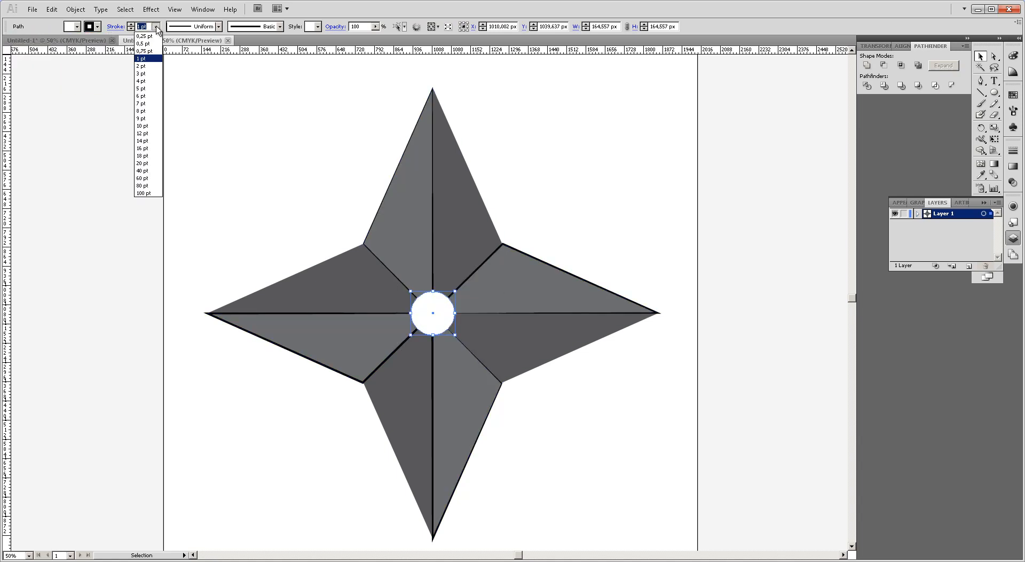
pyautogui.click(151, 83)
pyautogui.click(251, 137)
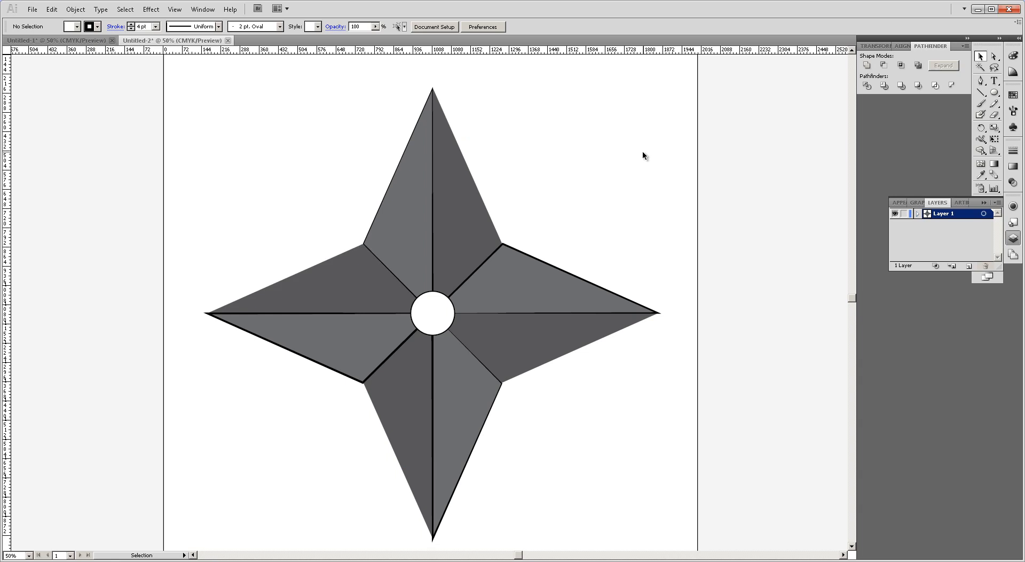
pyautogui.scroll(-1, 645, 157)
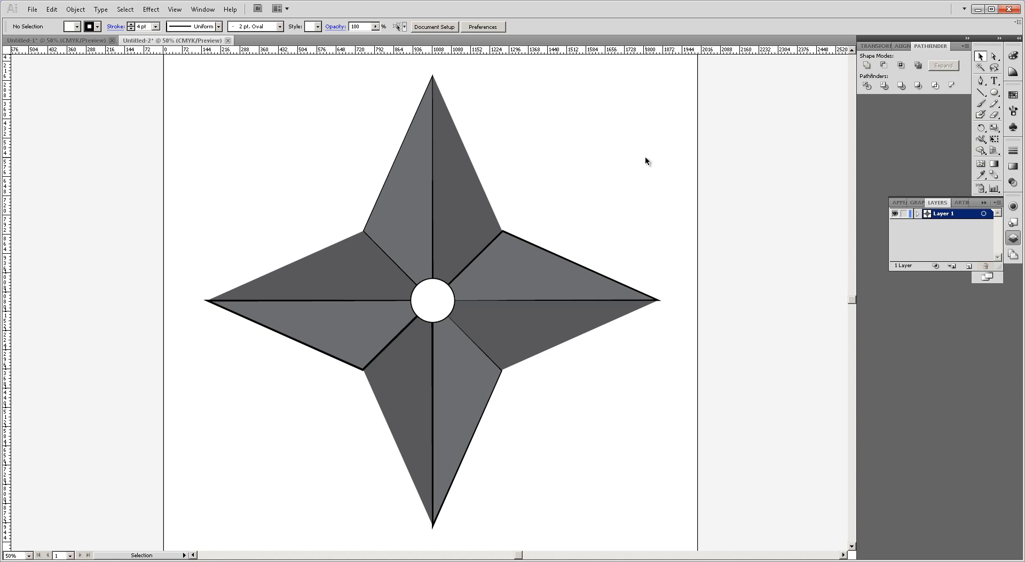